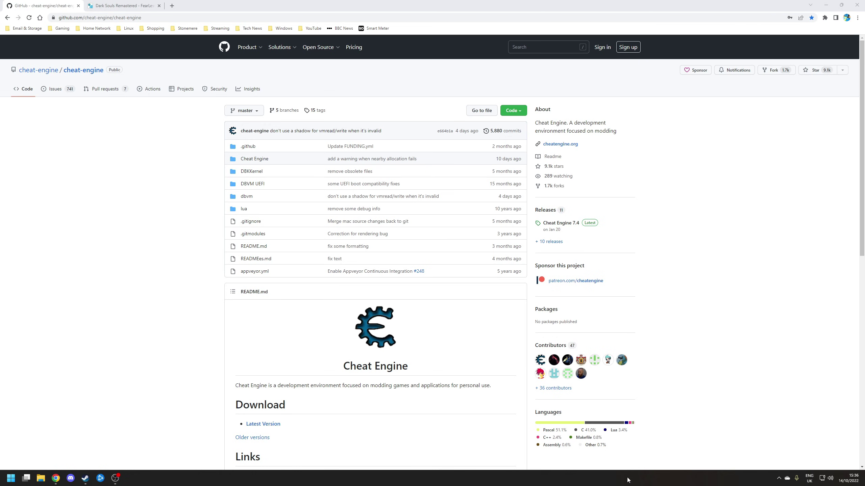
Download CheatEngine74.exe from the repository's latest release and install it, skipping all optional offers
click(547, 211)
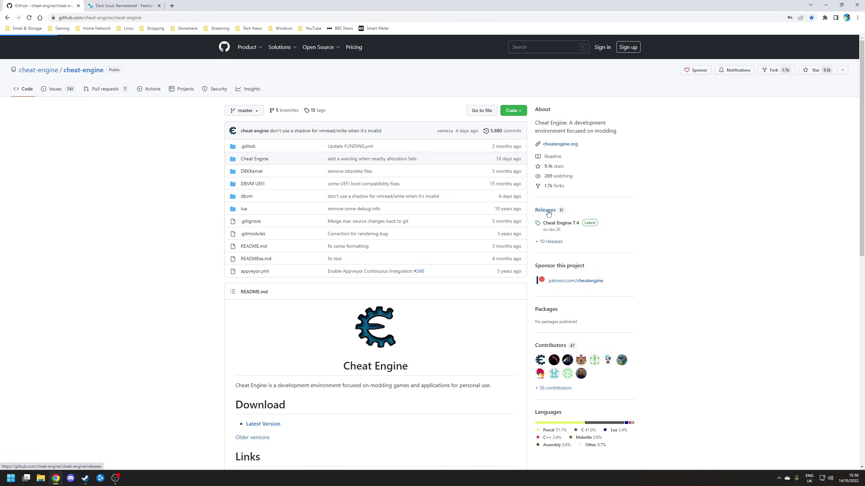
scroll(473, 256, down, 20)
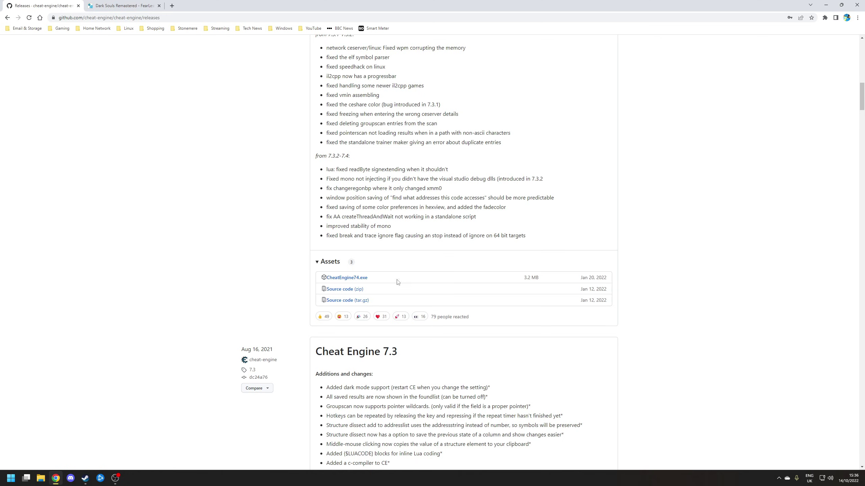
click(355, 278)
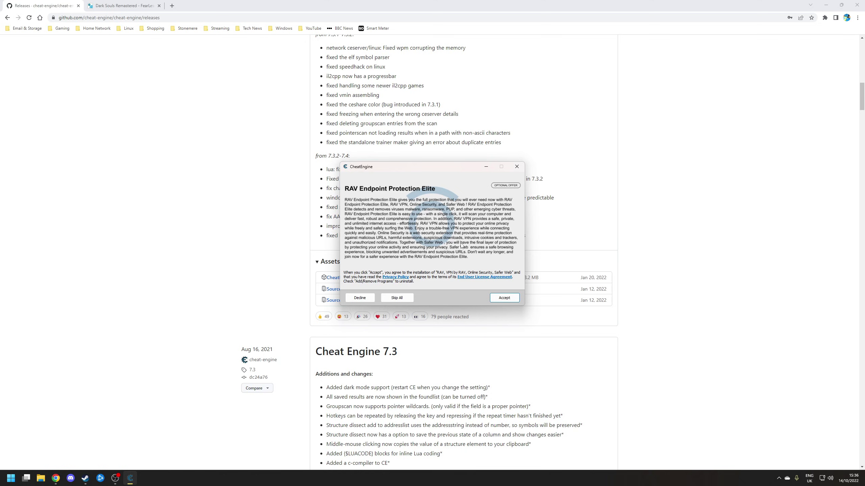
click(404, 299)
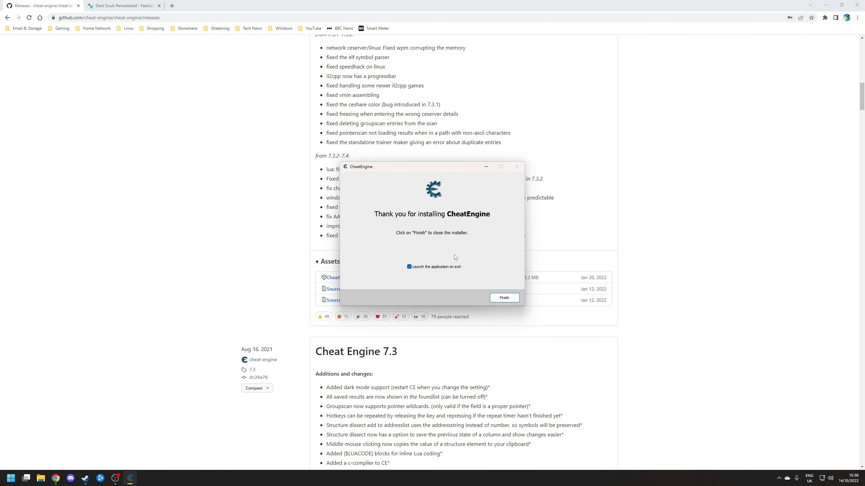
click(505, 297)
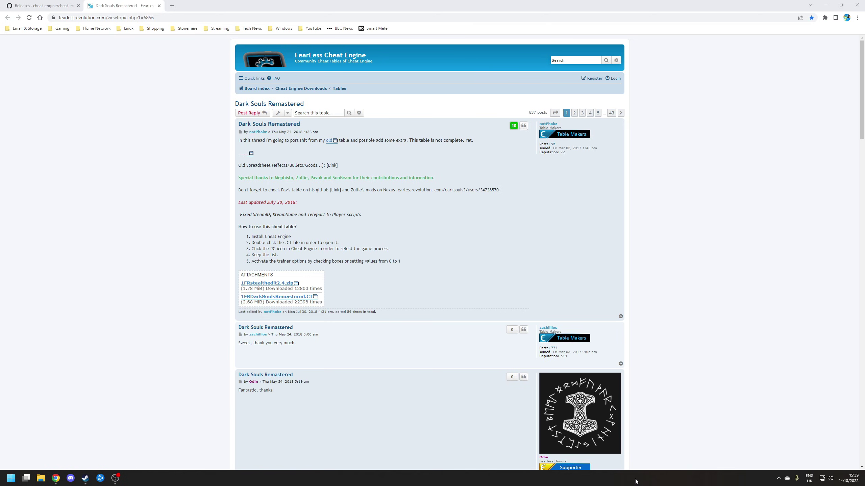
Download the 1FRstealthedit2.4.zip and 1FRDarkSoulsRemastered.CT attachments from the Dark Souls Remastered forum thread
click(462, 244)
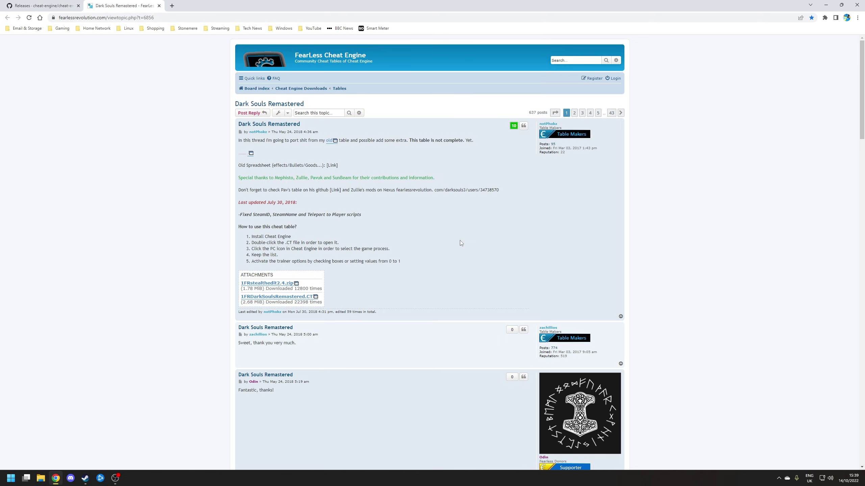
click(267, 284)
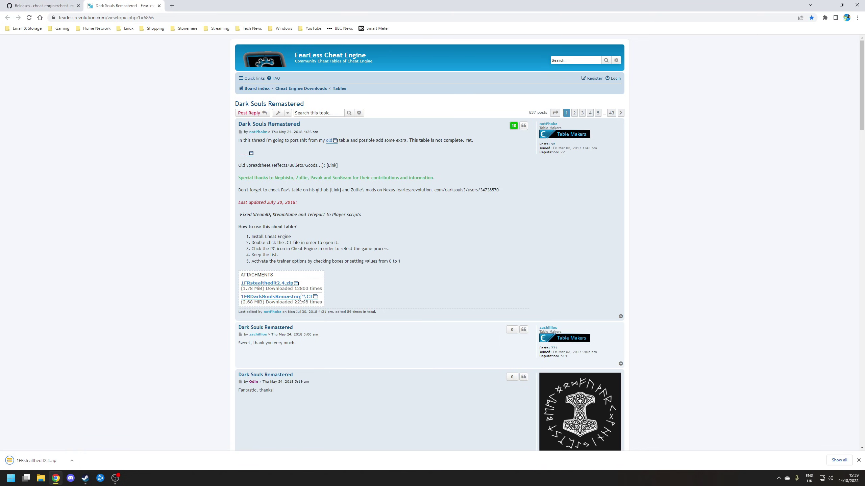
click(292, 297)
In File Explorer's Downloads folder, extract 1FRstealthedit2.4.zip into its own folder with 7-Zip
key(super+e)
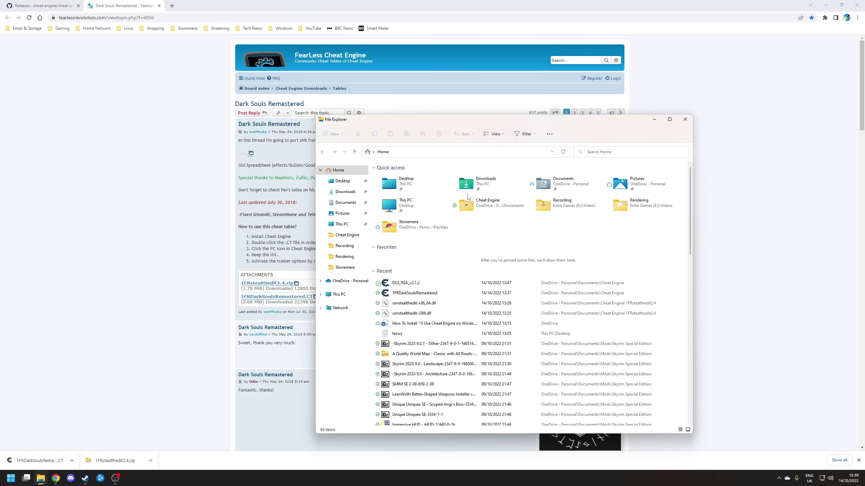
double_click(477, 186)
click(398, 196)
right_click(399, 196)
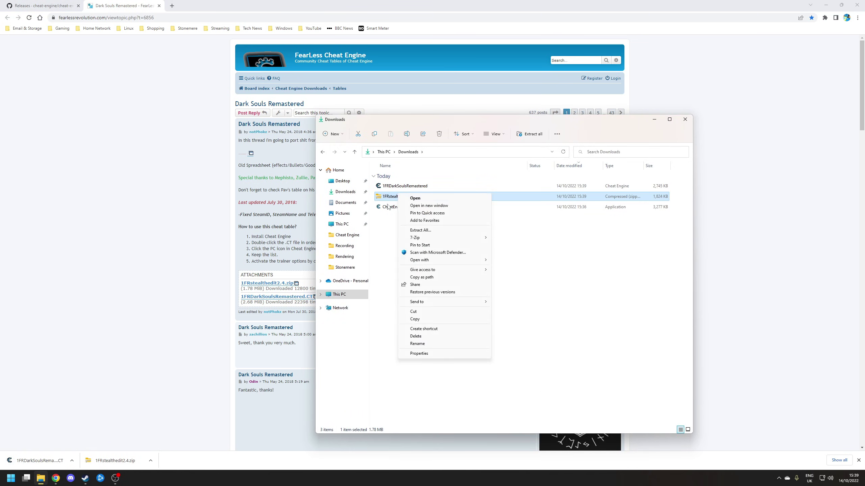
mouse_move(477, 238)
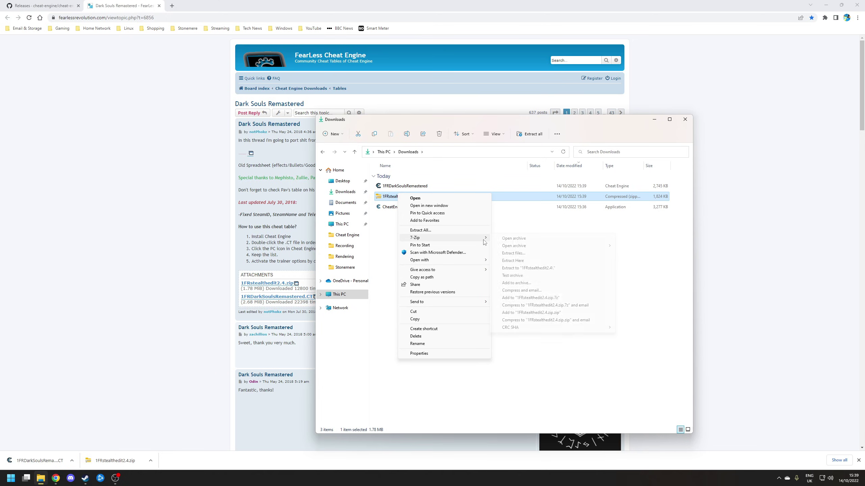
click(545, 265)
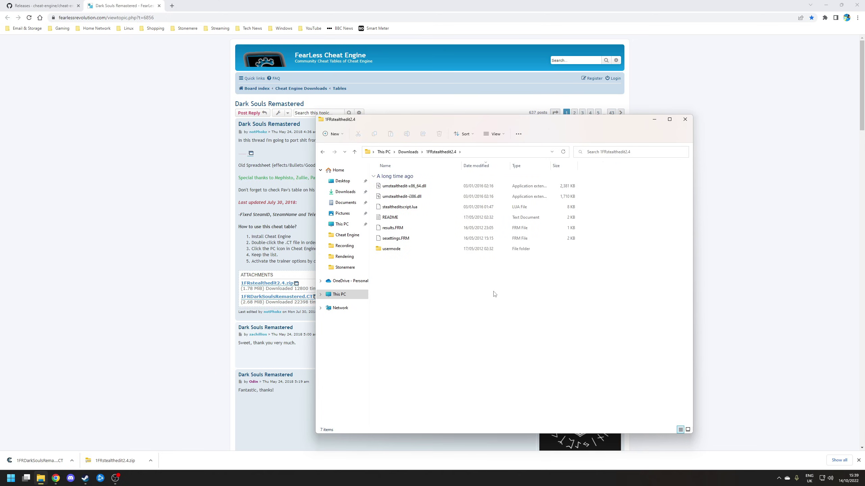
Open the 1FRDarkSoulsRemastered table from Documents\Cheat Engine and remove the existing umstealthedit-x86_64.dll plugin in Cheat Engine's settings
click(345, 204)
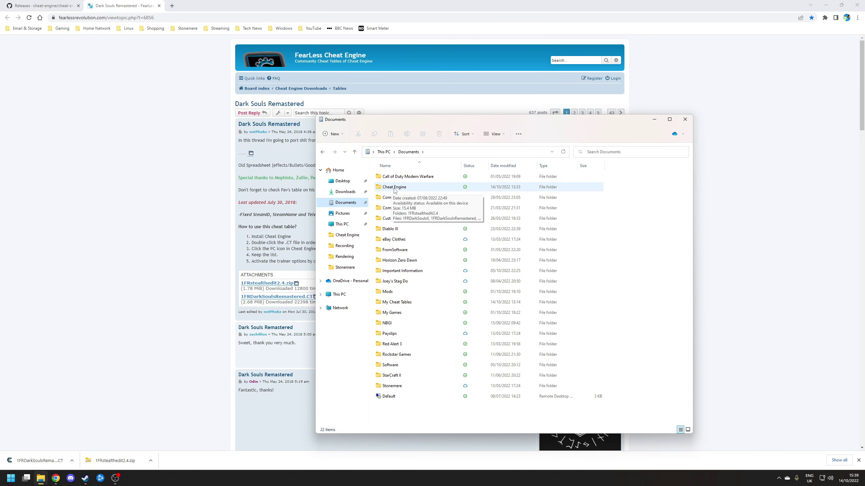
double_click(395, 187)
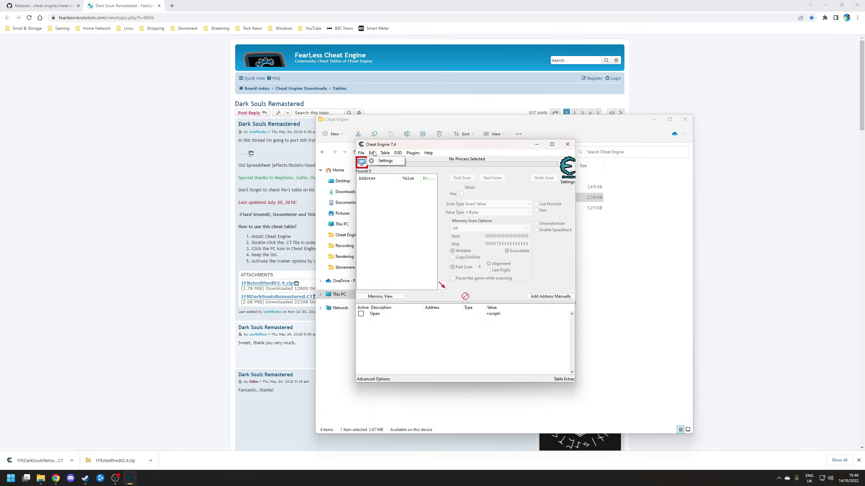
click(385, 161)
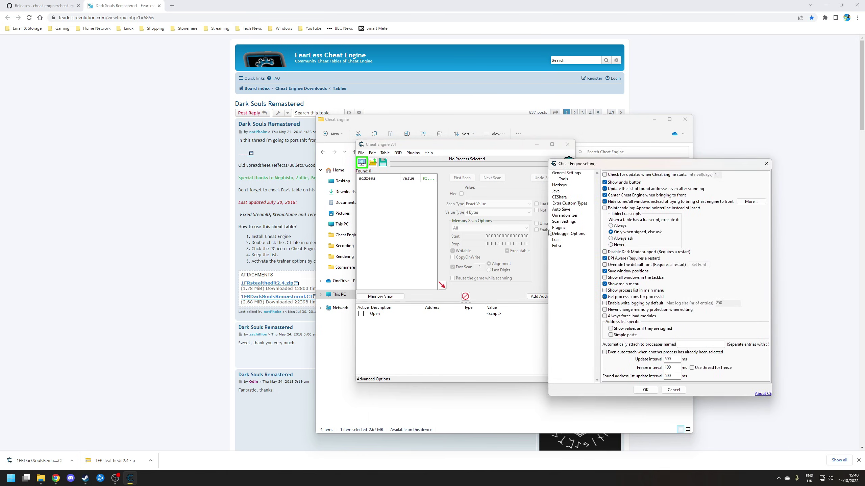
click(558, 228)
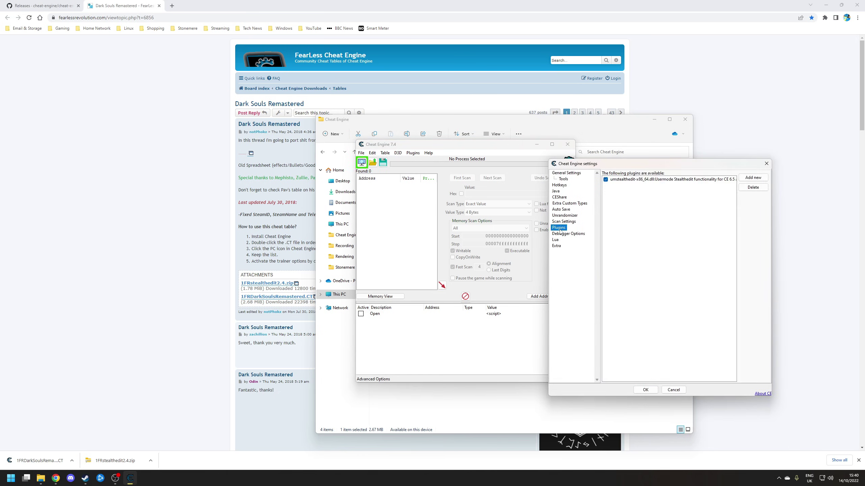
click(636, 181)
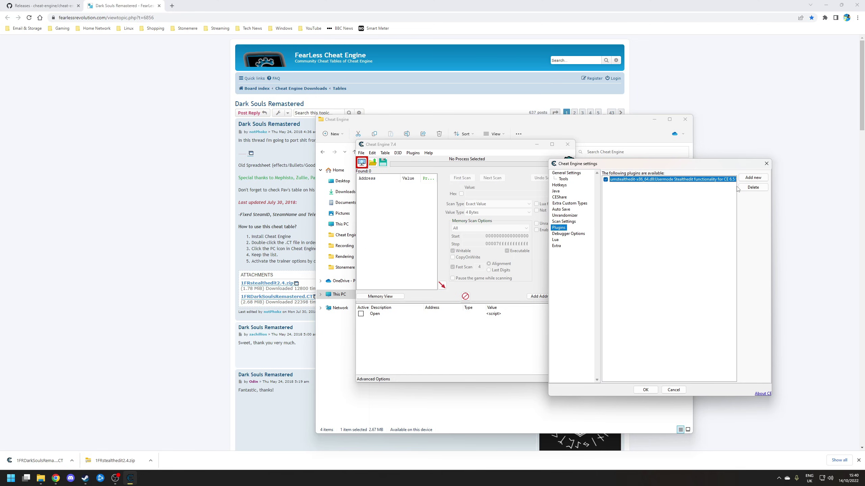
click(749, 188)
Add umstealthedit-x86_64.dll from Documents\Cheat Engine\1FRstealthedit2.4 as a plugin, enable it, save the settings and close Cheat Engine
click(749, 178)
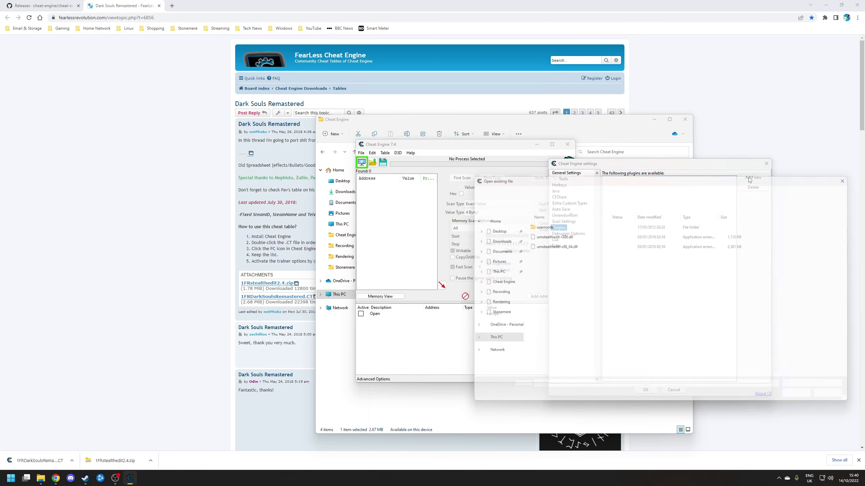
click(562, 188)
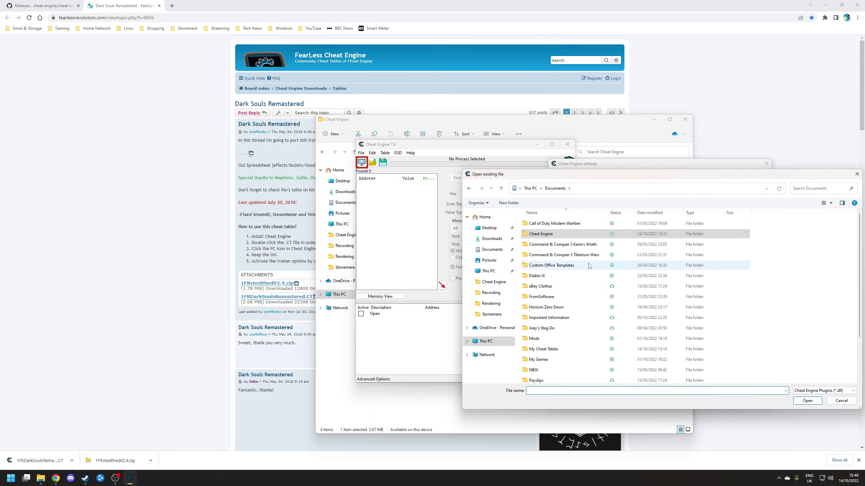
double_click(542, 234)
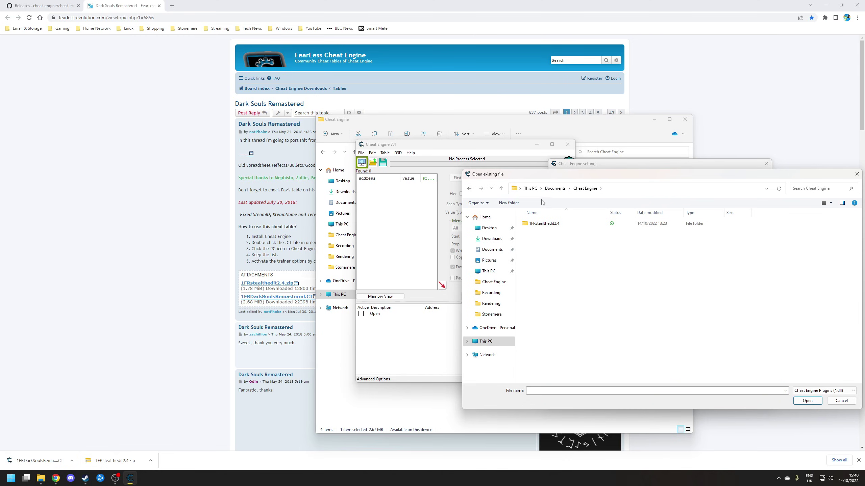
double_click(544, 224)
click(553, 246)
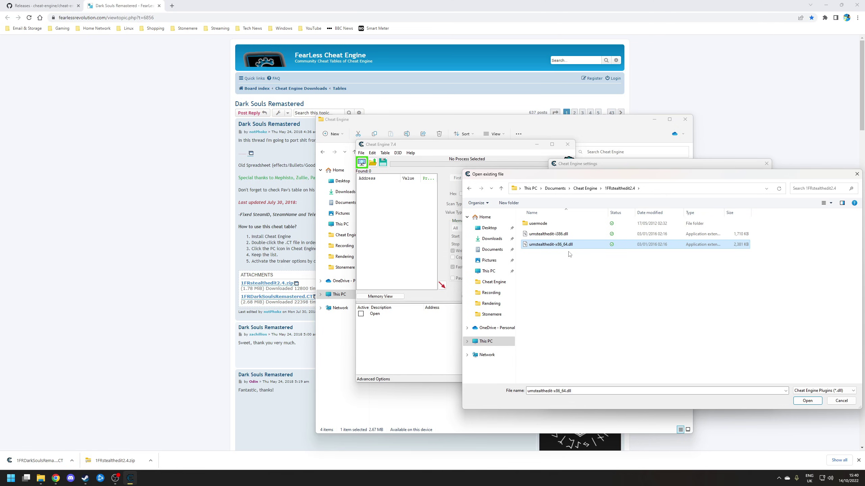
double_click(567, 245)
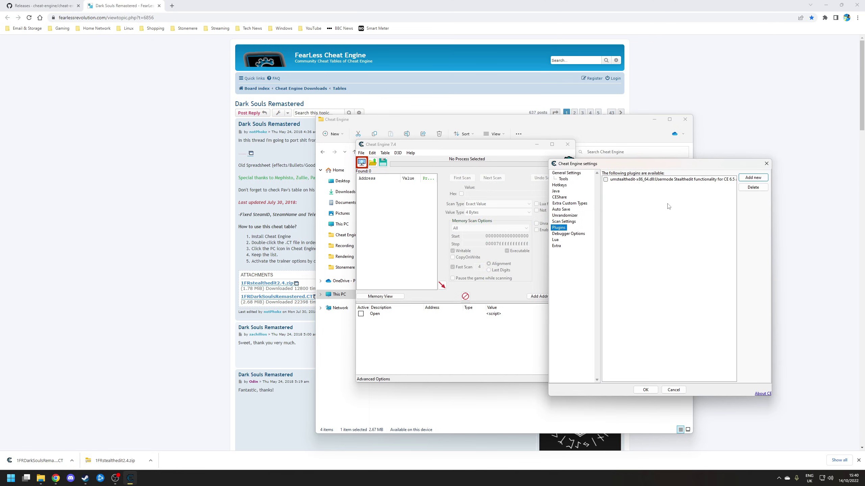
click(605, 180)
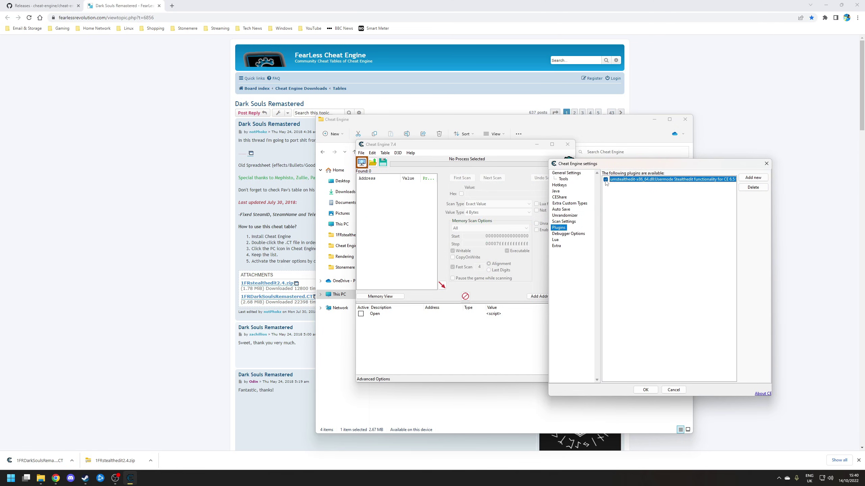
click(644, 390)
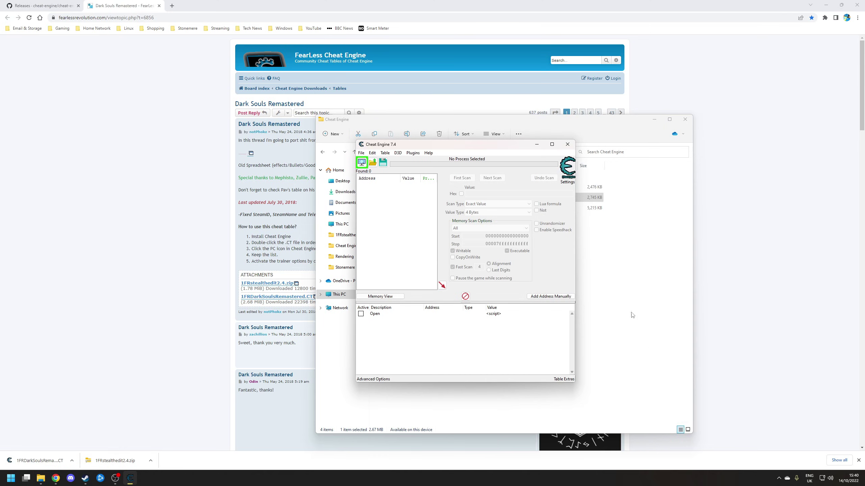
click(567, 145)
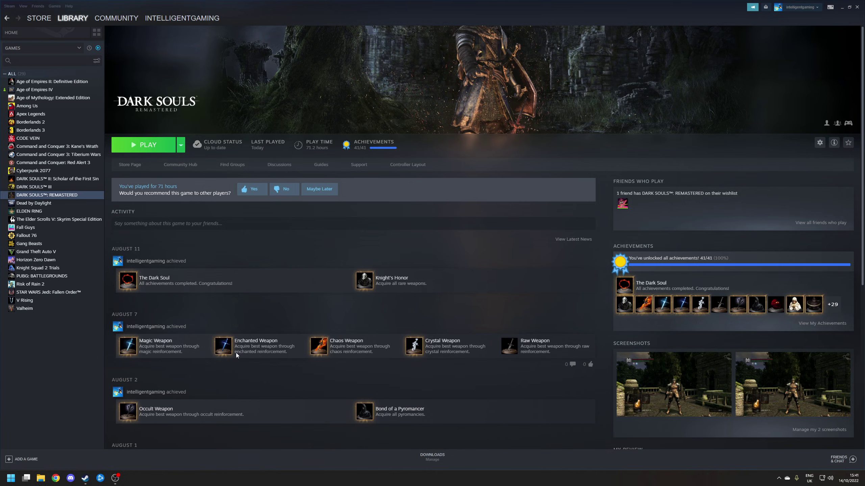
Launch DARK SOULS: REMASTERED from the Steam library, accept offline mode and load into the saved game
click(136, 147)
mouse_move(130, 479)
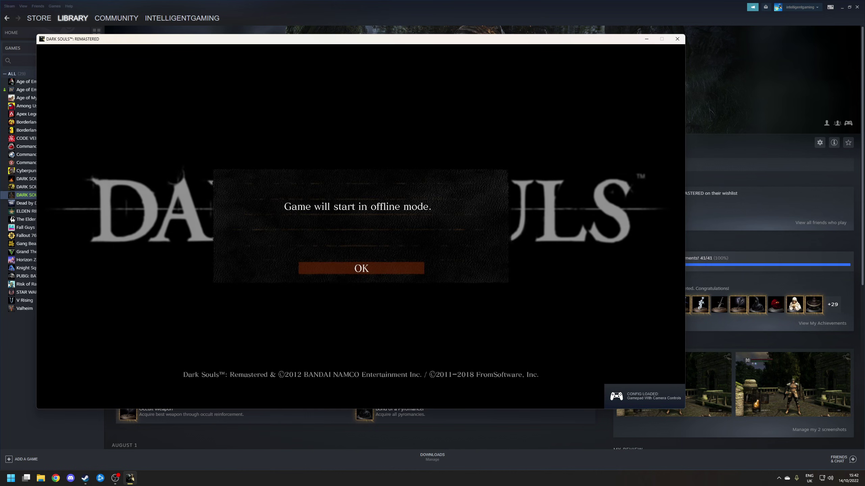
key(Return)
key(Return)
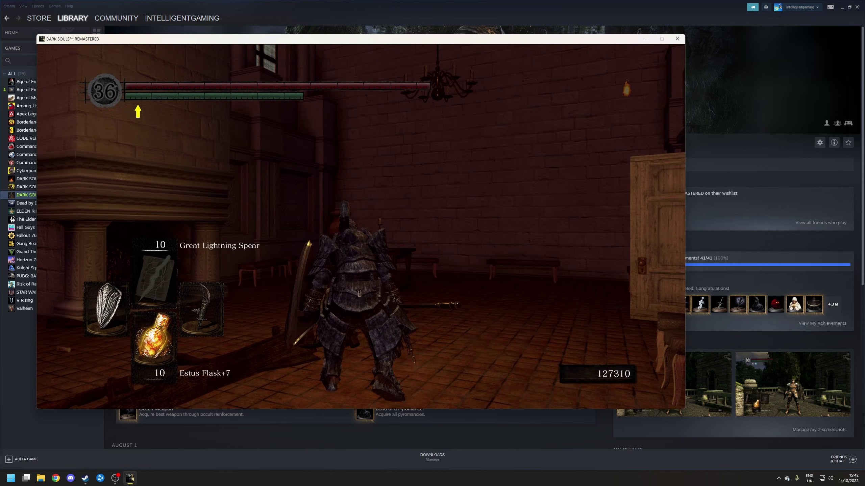
key(q)
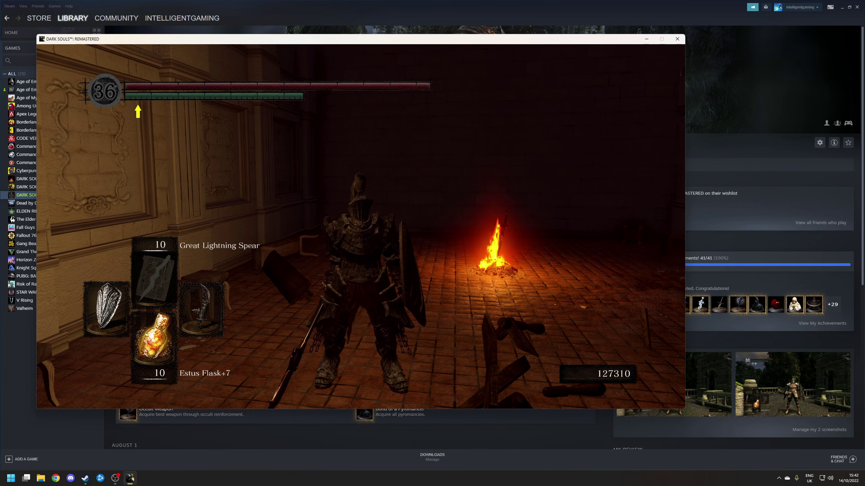
With the game running, open the 1FRDarkSoulsRemastered table from Documents\Cheat Engine through File Explorer
key(super)
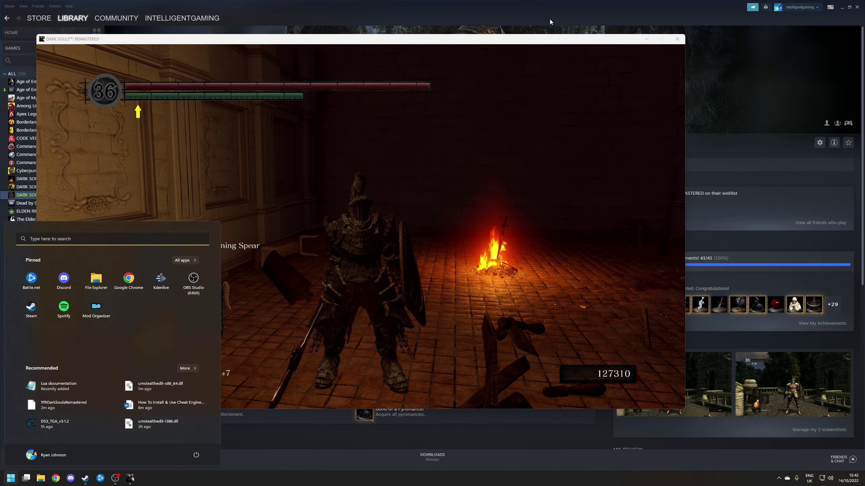
click(96, 279)
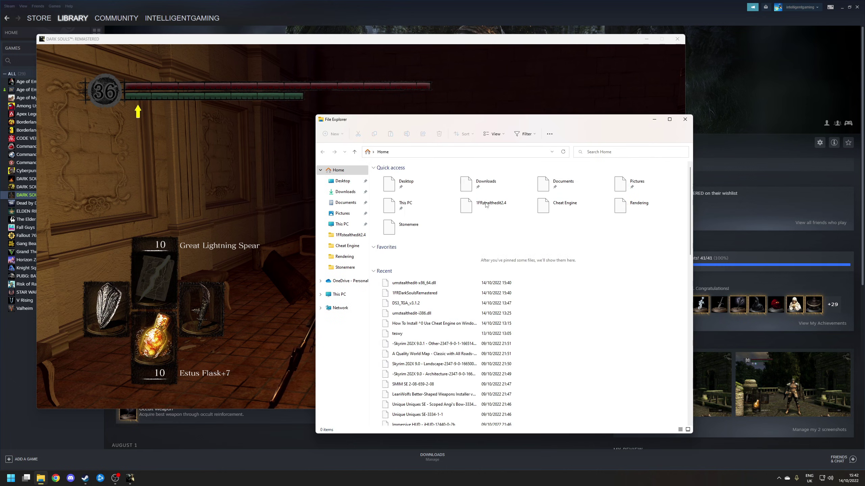
double_click(554, 186)
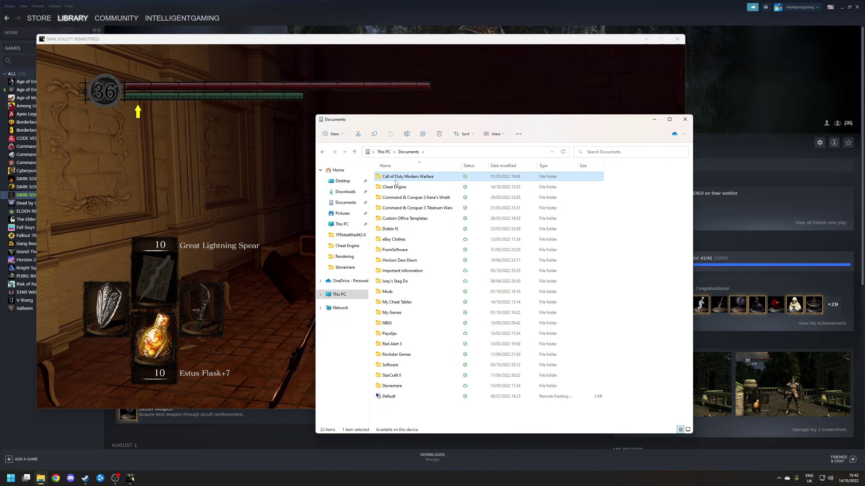
click(396, 189)
double_click(396, 189)
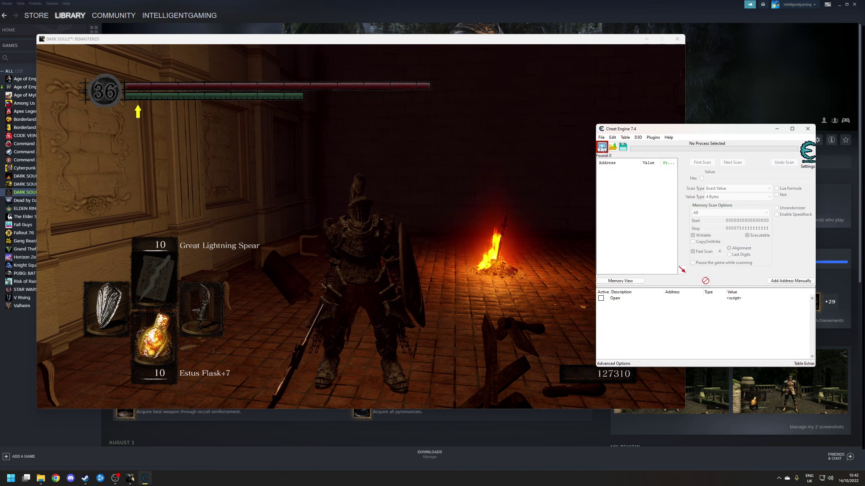
Attach Cheat Engine to the DarkSoulsRemastered.exe process and keep the current address list
click(602, 147)
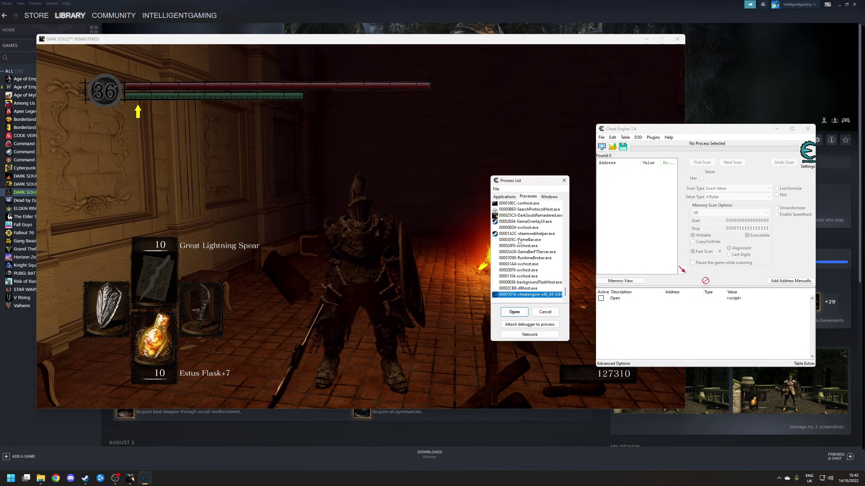
click(527, 217)
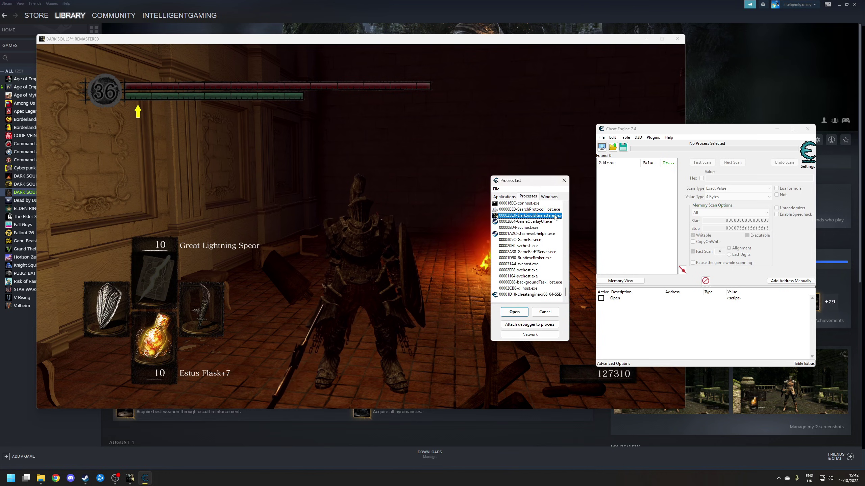
click(514, 312)
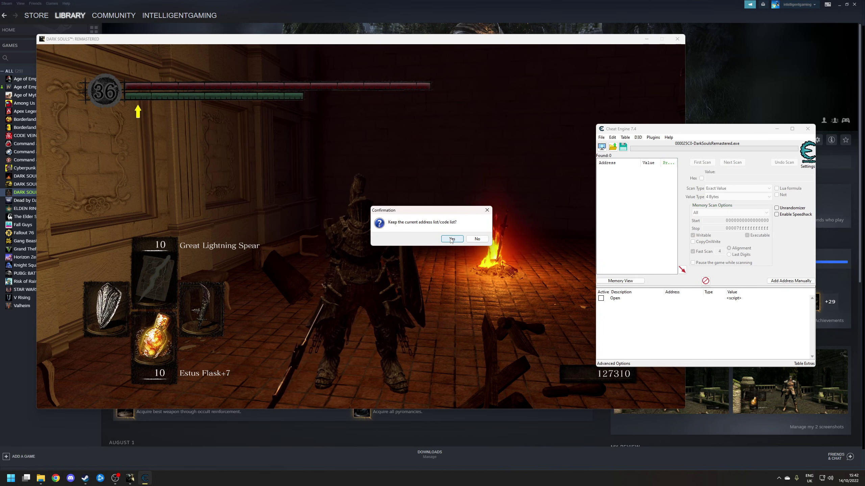
click(451, 240)
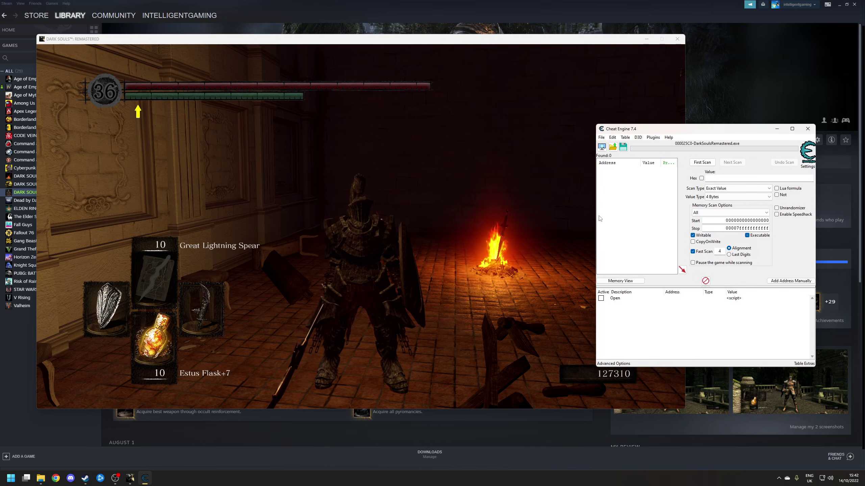
Activate the table's Open script, enable Helpers and its Item Swap script, and move the Cheat Engine window clear of the game
click(601, 298)
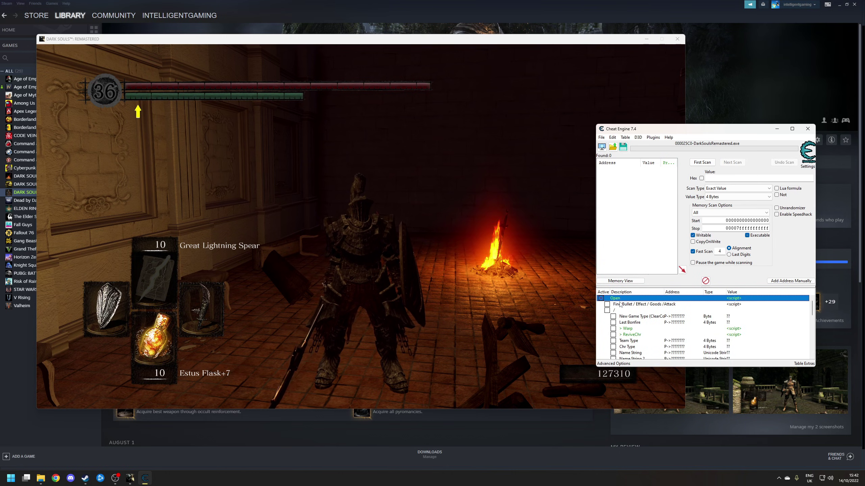
scroll(651, 320, down, 2)
scroll(651, 317, down, 10)
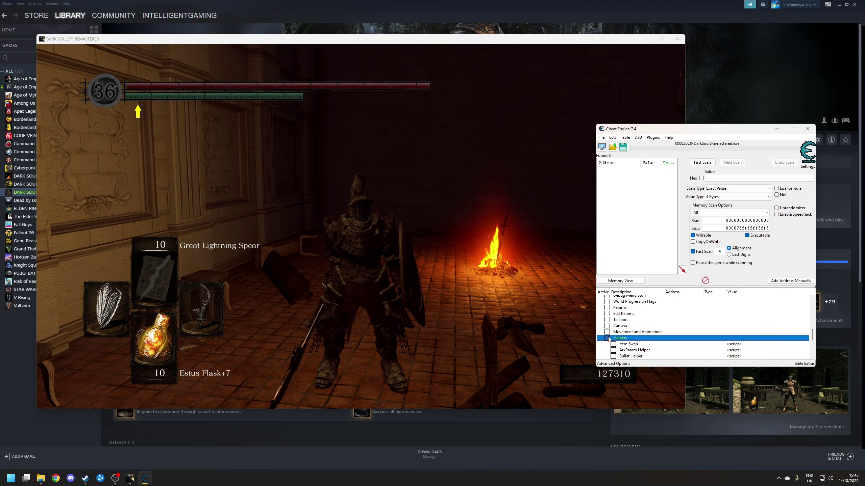
click(607, 337)
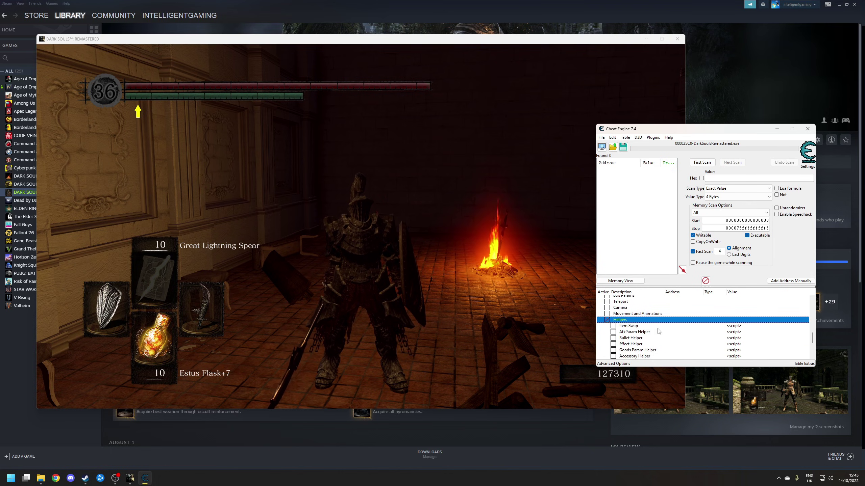
click(613, 326)
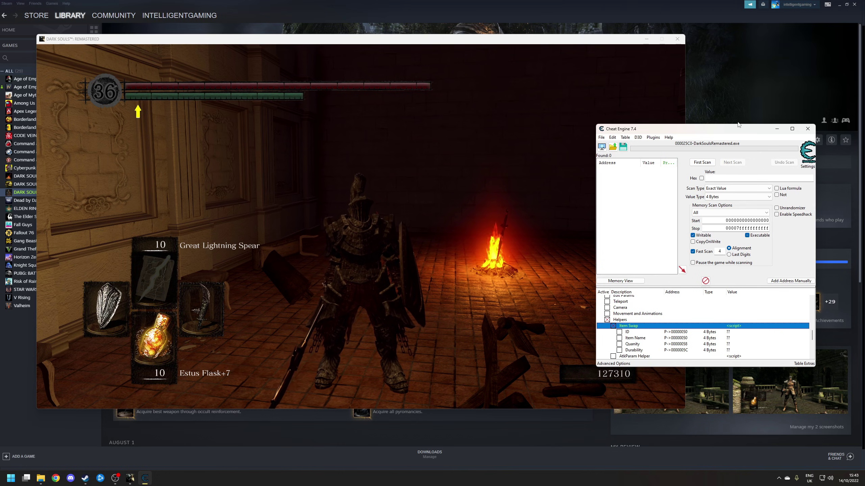
drag(727, 128, 764, 125)
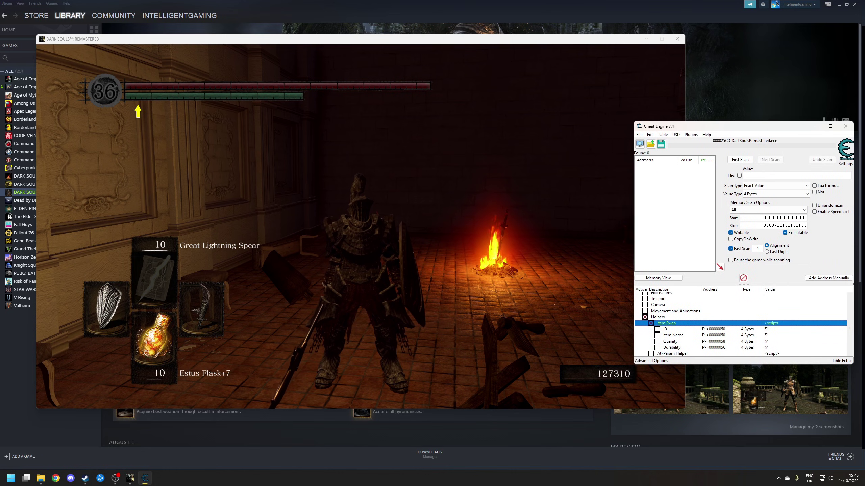
Switch to DARK SOULS: REMASTERED and open the character's inventory
key(alt+Tab)
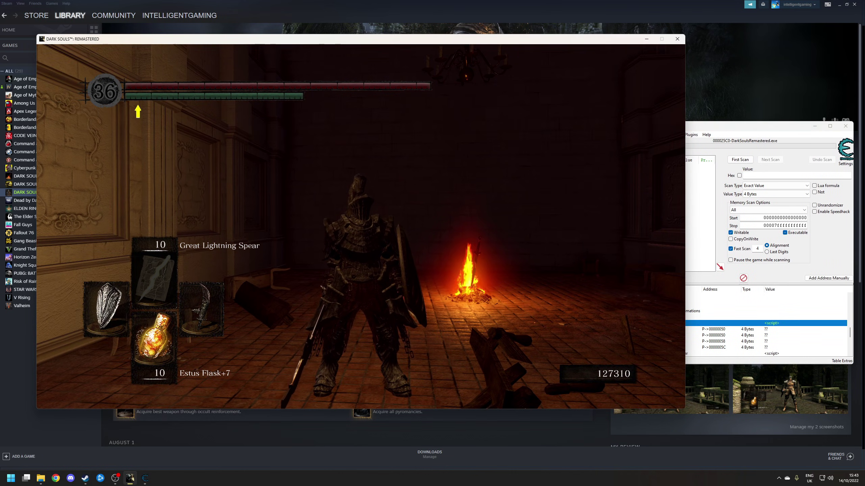
key(Escape)
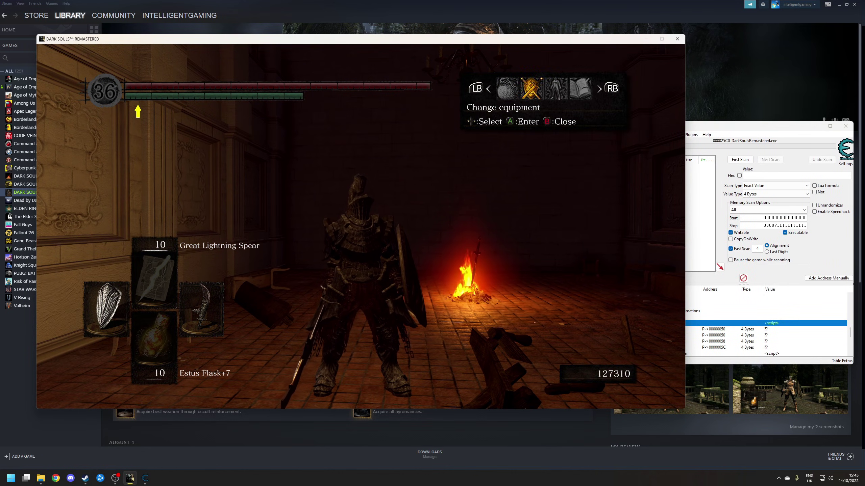
key(Left)
key(Return)
Find the Cracked Red Eye Orb in the inventory and drop one of them
key(Down)
key(Down)
key(Down)
key(Down)
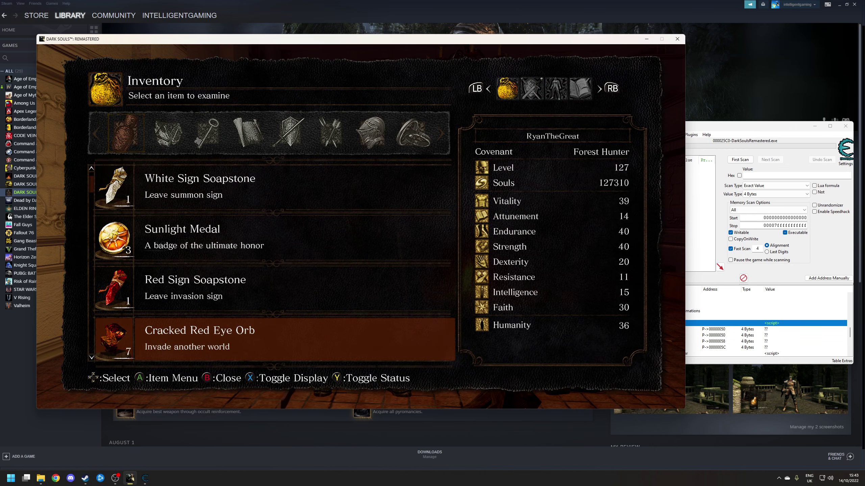
key(Down)
key(Up)
key(Down)
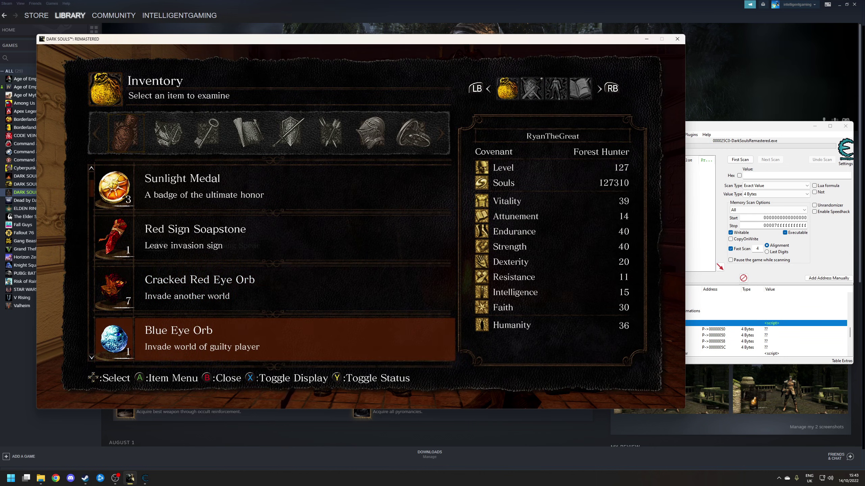
key(Down)
key(Up)
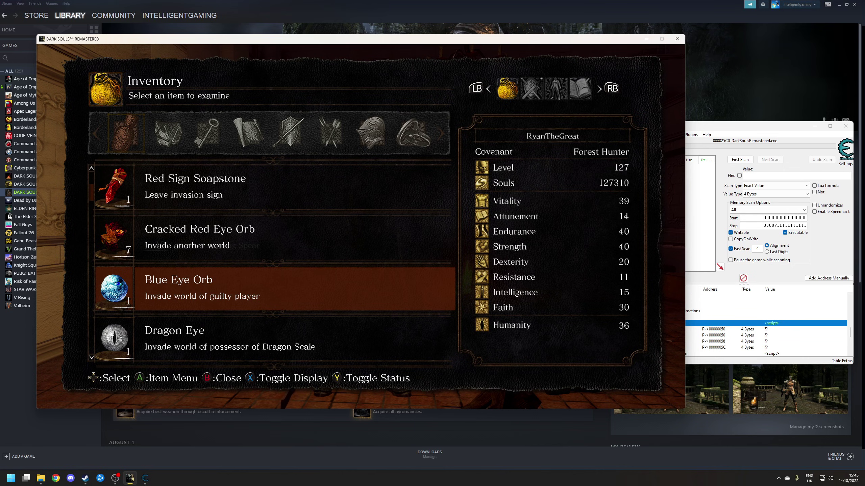
key(Down)
key(Down)
key(Up)
key(Up)
key(Up)
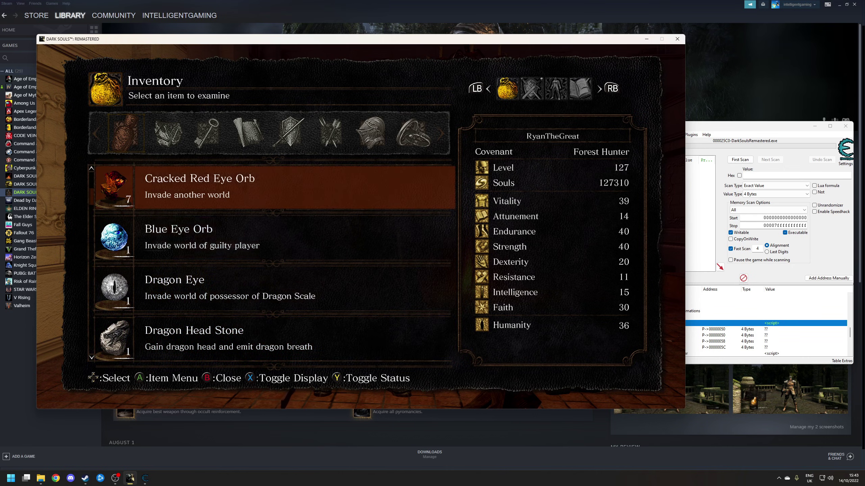
key(Up)
key(Down)
key(Return)
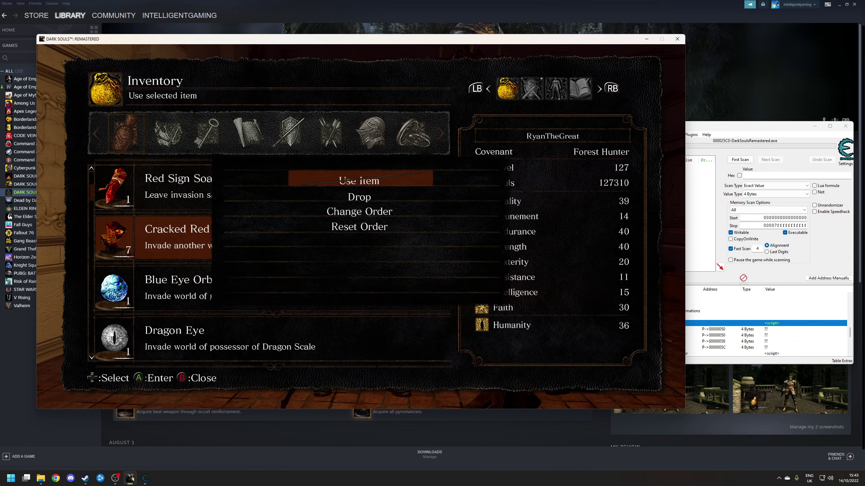
key(Down)
key(Return)
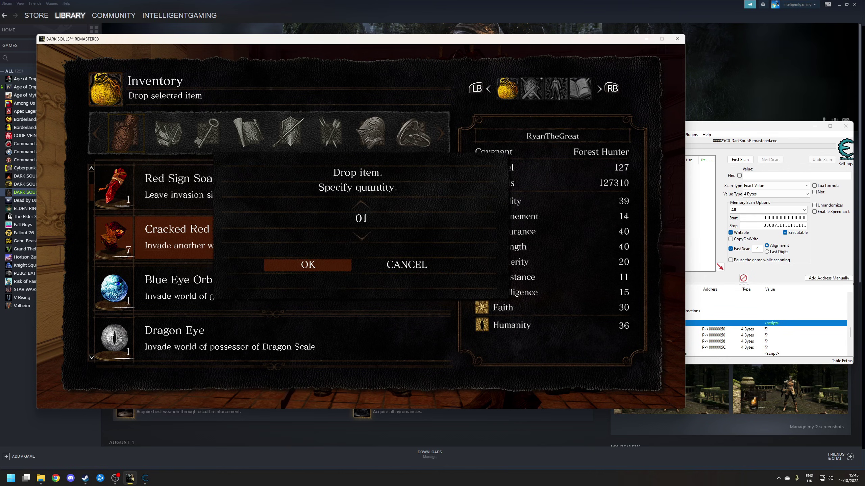
key(Return)
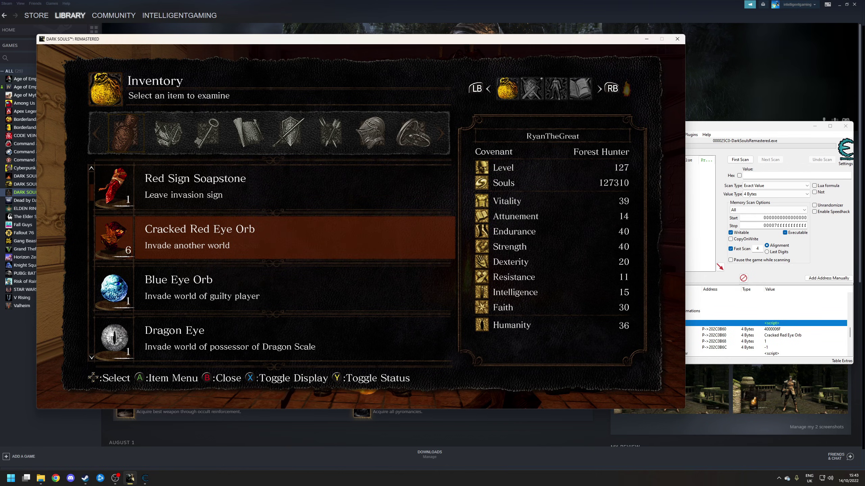
key(Up)
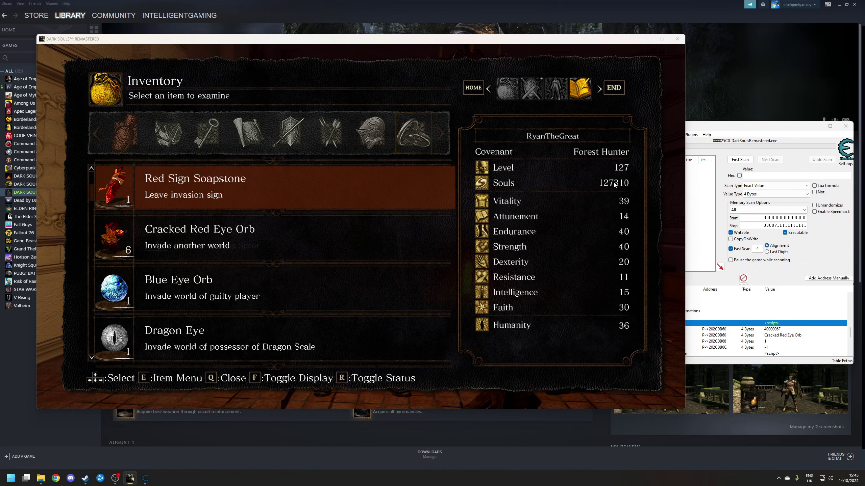
In Cheat Engine, change the Item Swap script's Item Name value to Titanite Catch Pole
click(751, 293)
click(791, 336)
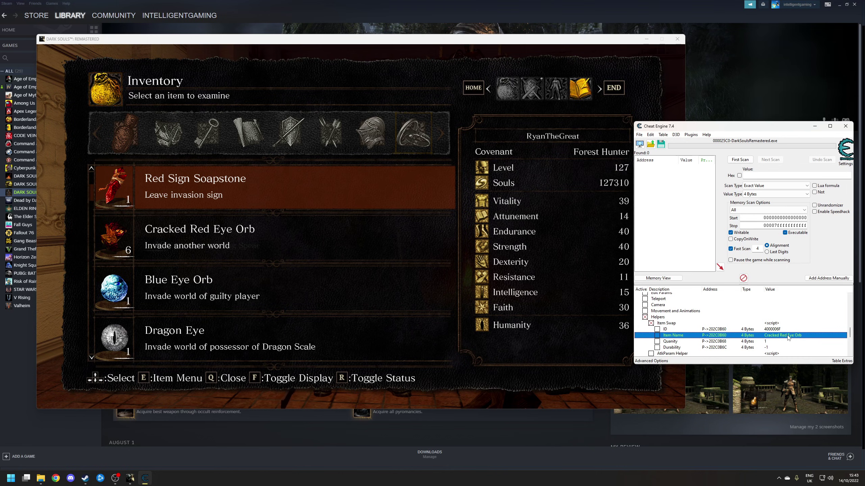
double_click(789, 335)
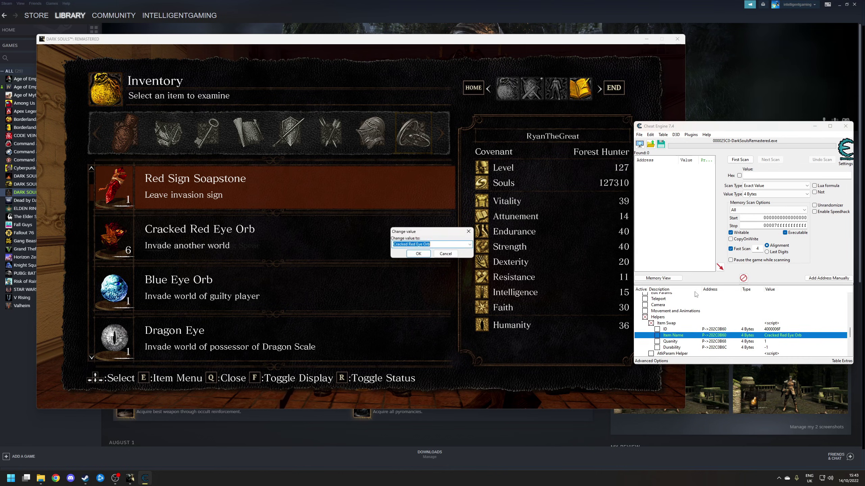
click(470, 244)
scroll(471, 259, down, 3)
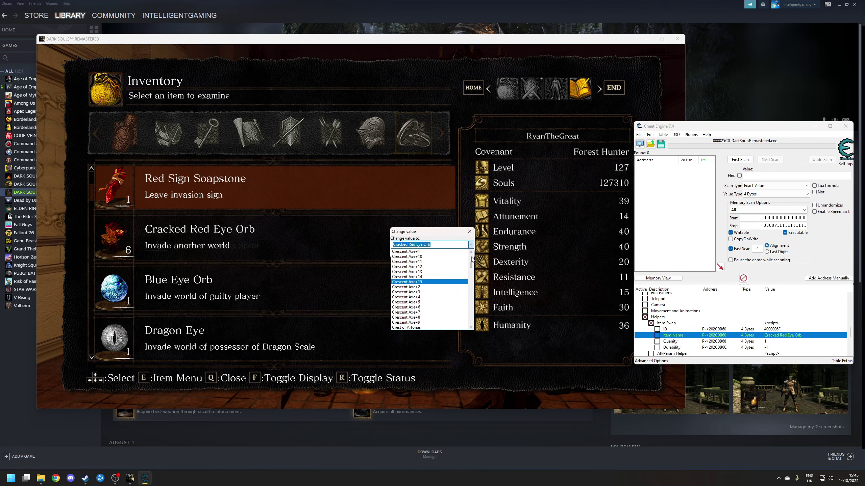
drag(472, 259, 463, 238)
click(440, 244)
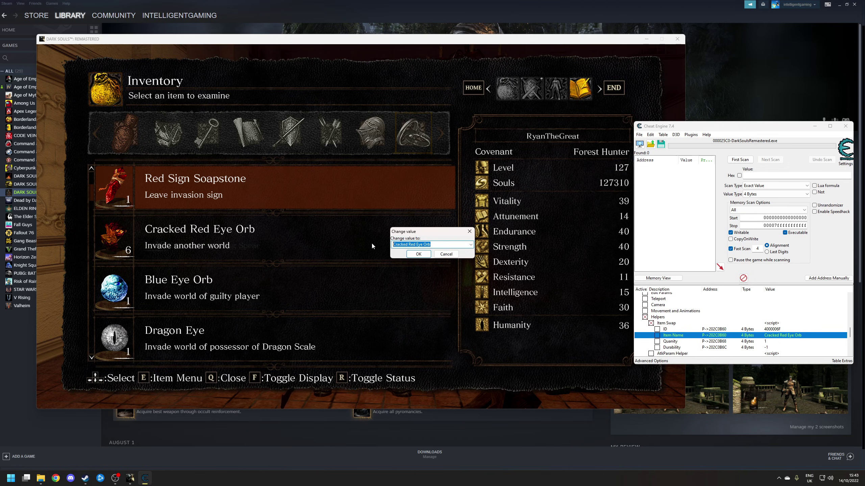
text(tita)
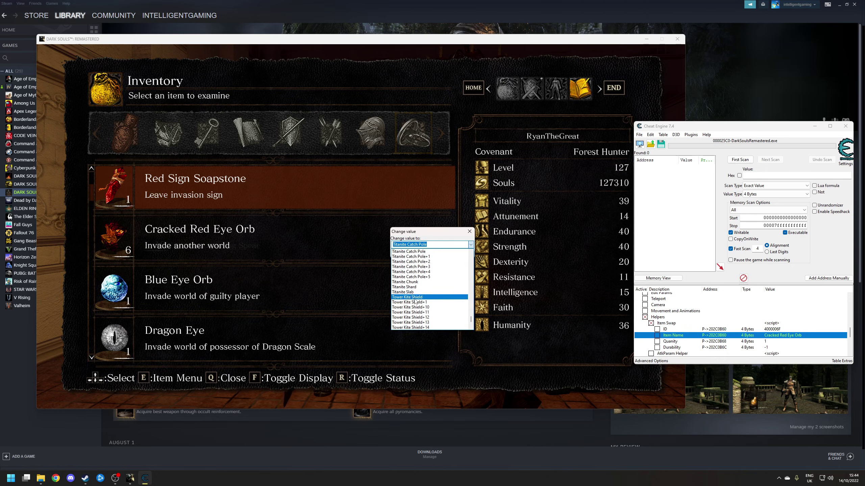
text(n)
click(414, 253)
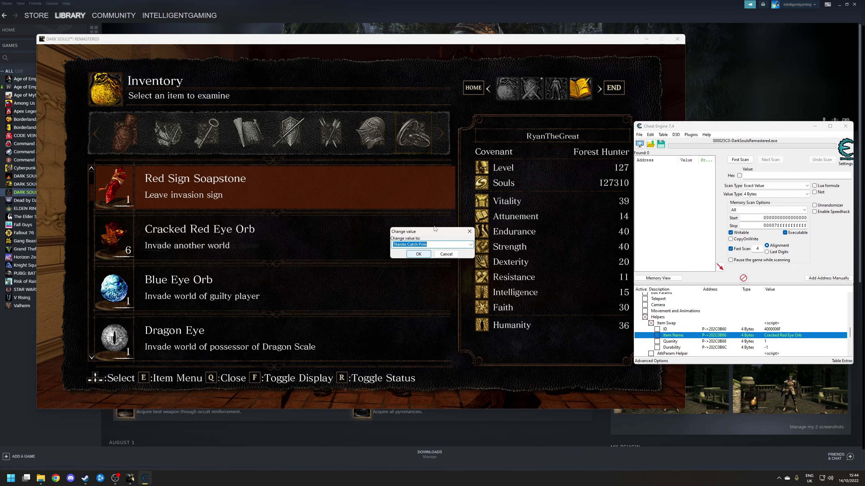
click(419, 254)
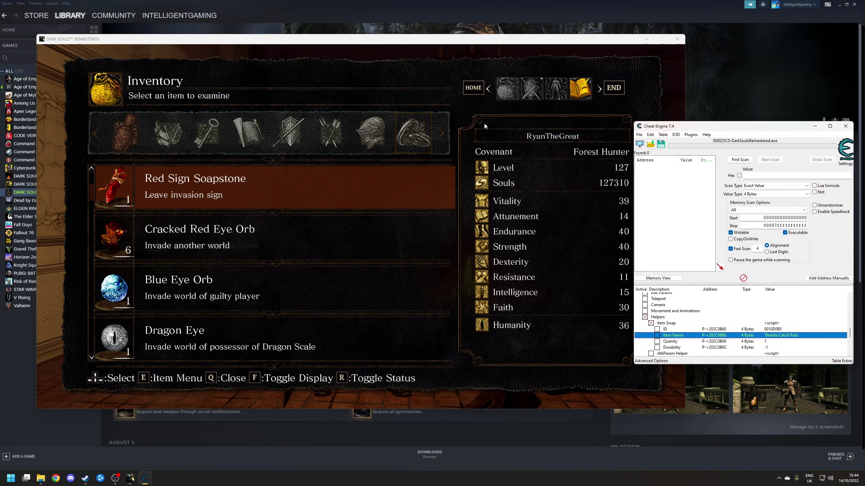
Return to the game, close the inventory, and pick up the dropped item
click(409, 92)
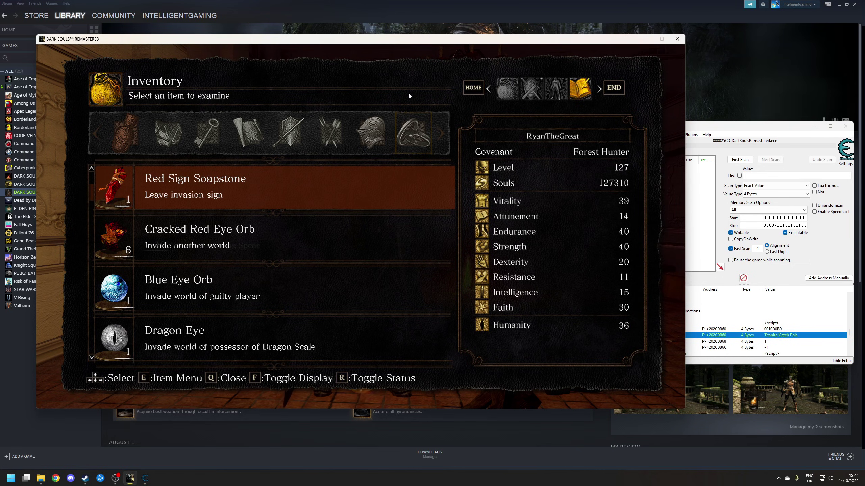
key(q)
key(e)
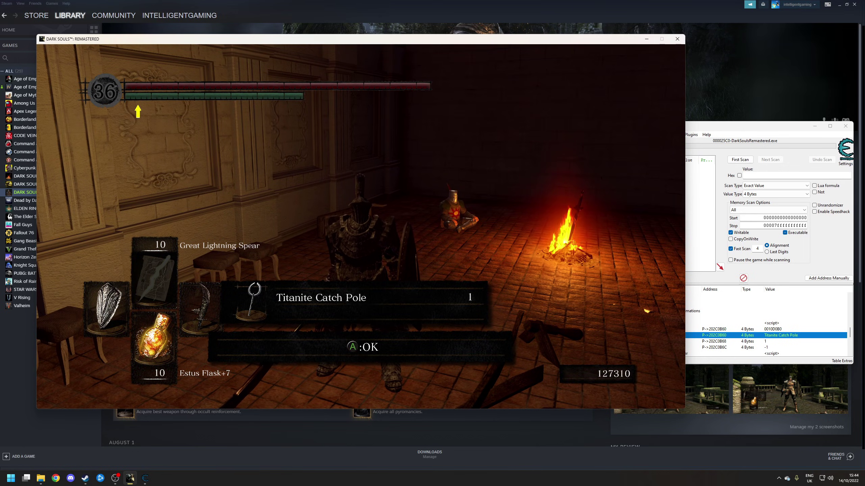
key(e)
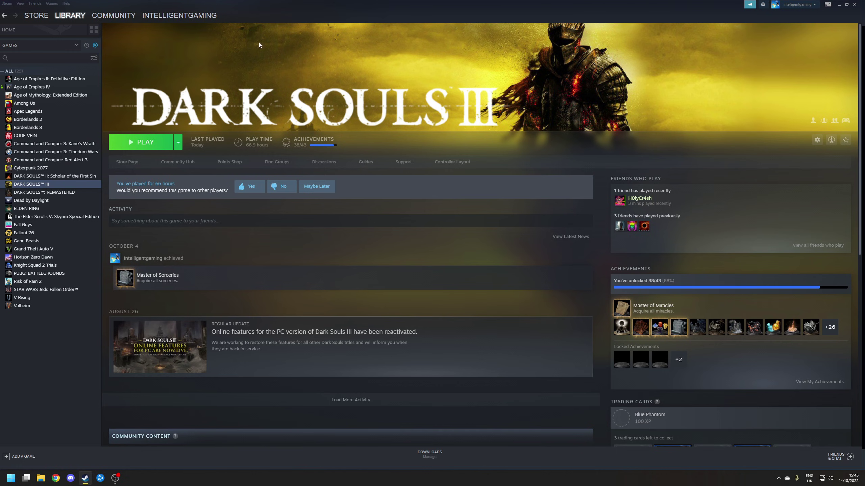
Launch DARK SOULS III from the Steam library and continue the saved game
click(141, 143)
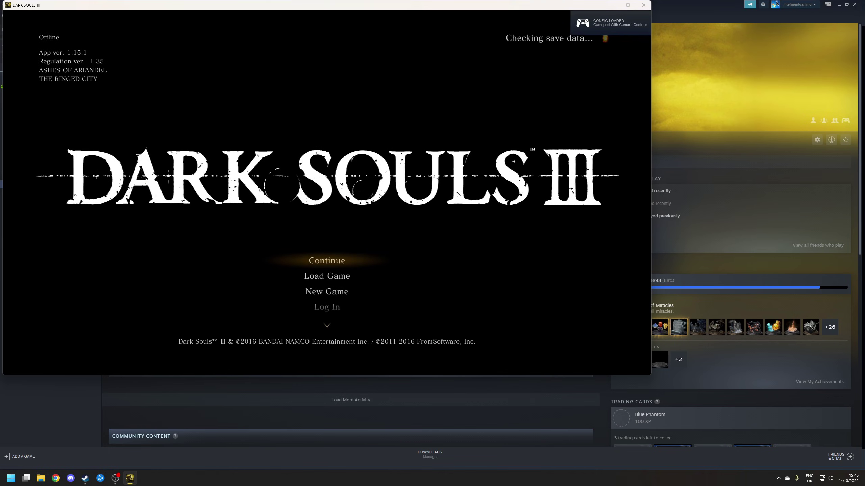
key(Return)
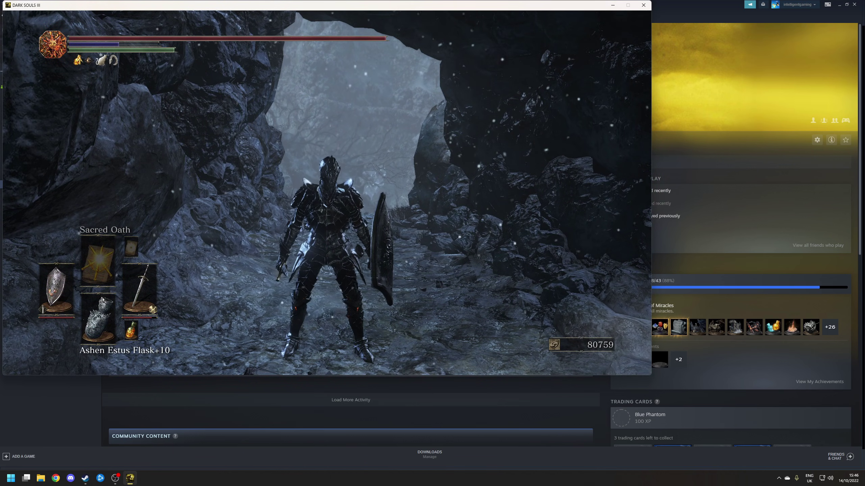
With the game running, open the DS3_TGA_v3.1.2 table from Documents\Cheat Engine through File Explorer
key(super)
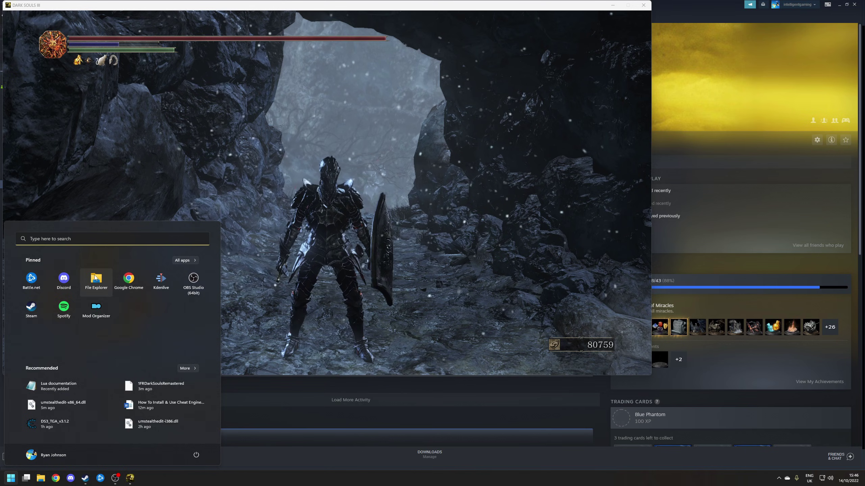
key(super+e)
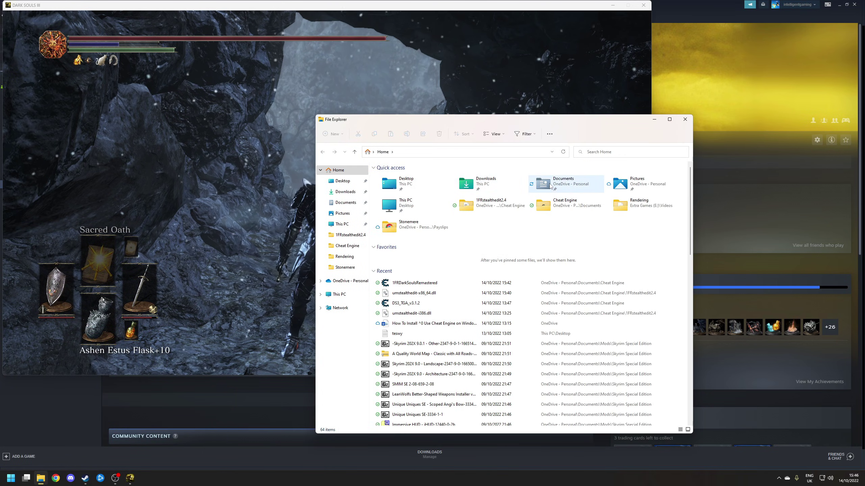
click(545, 182)
double_click(545, 190)
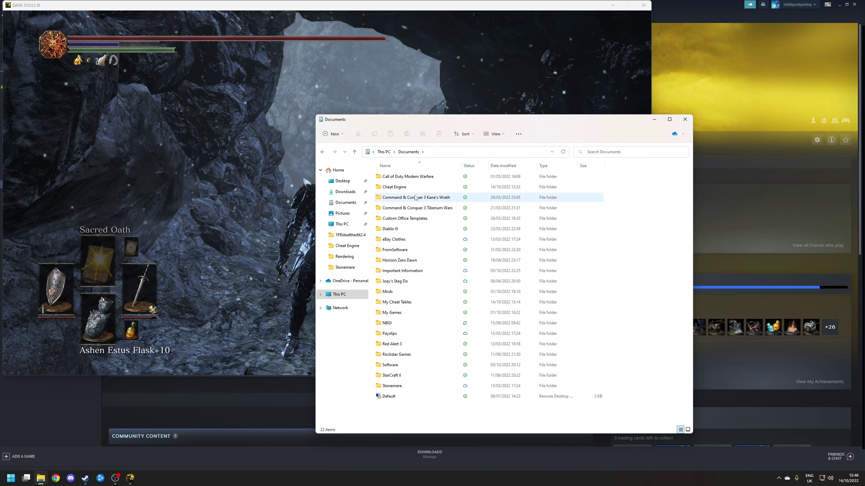
click(400, 191)
double_click(400, 187)
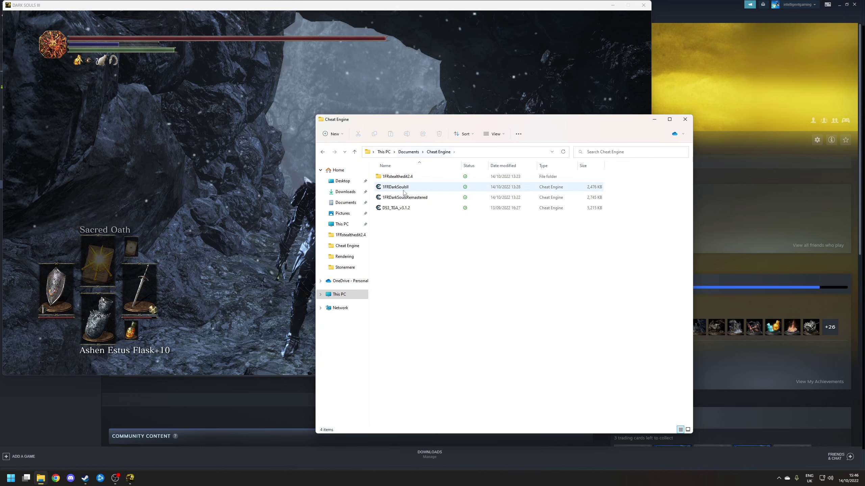
double_click(402, 208)
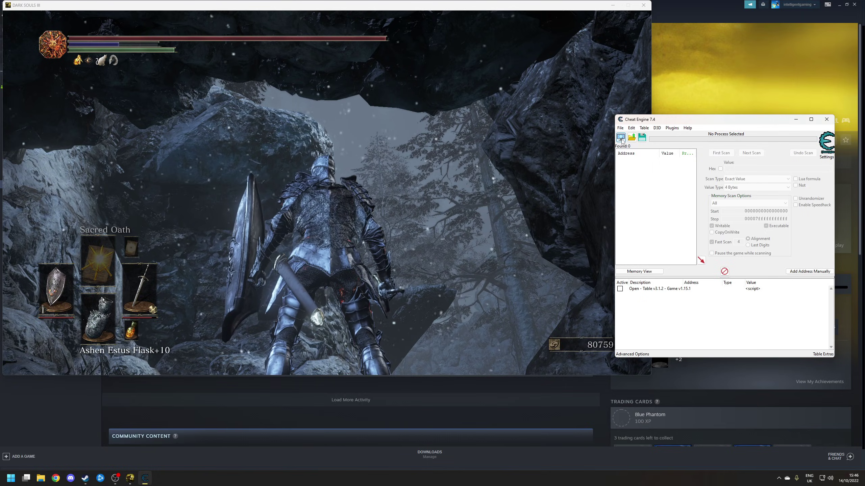
Attach Cheat Engine to the DarkSoulsIII.exe process and keep the current address list
click(621, 137)
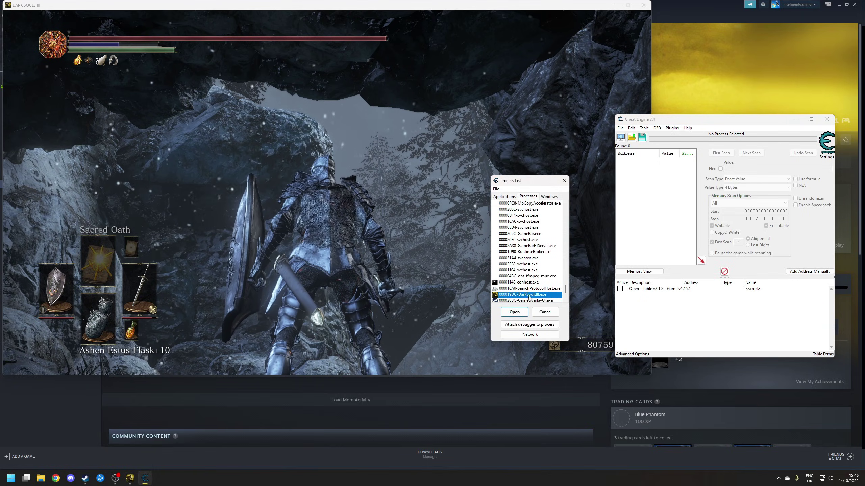
click(514, 312)
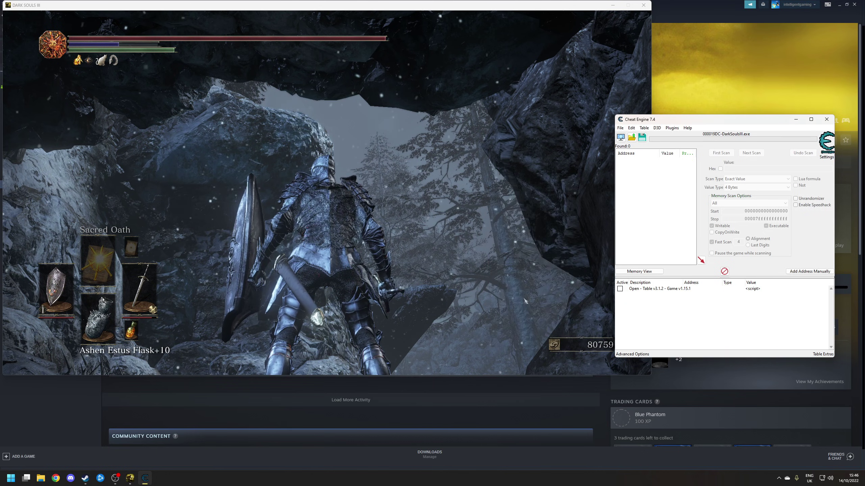
click(450, 240)
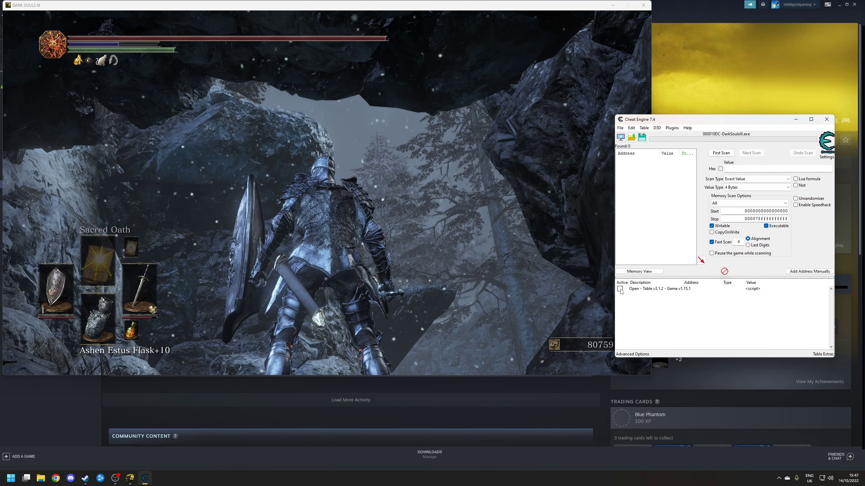
Activate the Open script of the Dark Souls III table and close its information window
click(620, 289)
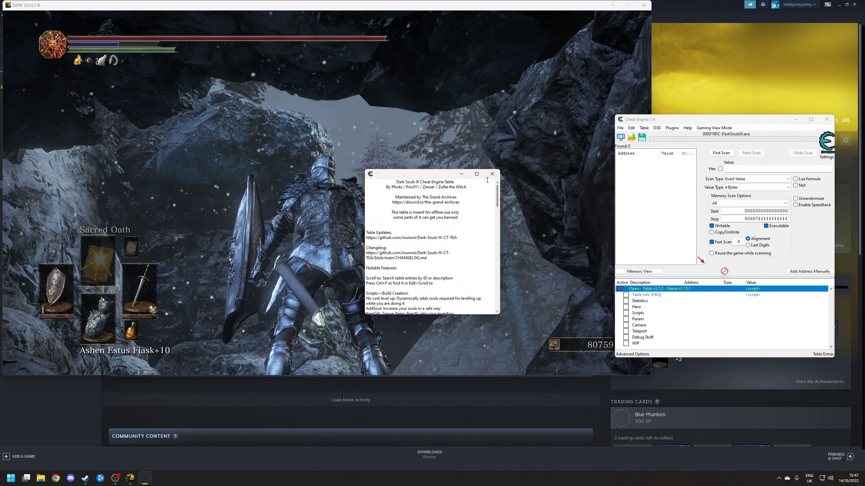
click(492, 174)
click(629, 319)
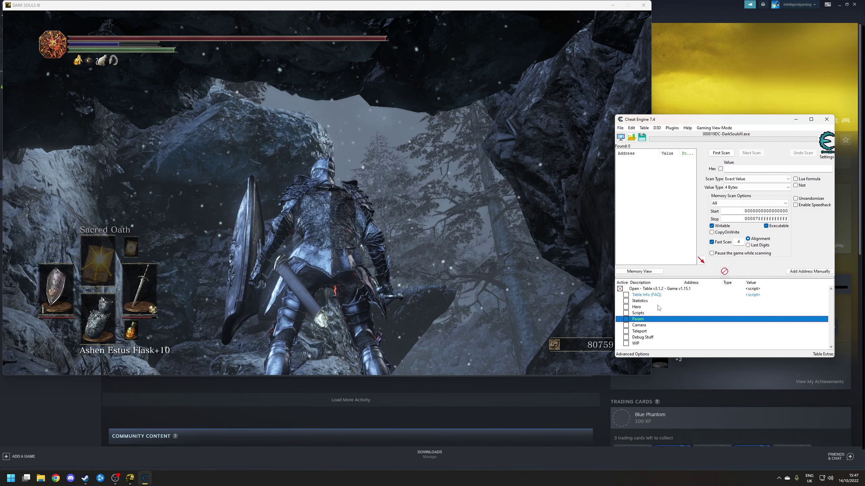
Expand the Scripts and Build Creation groups of the table and enable the ItemGib script
click(625, 313)
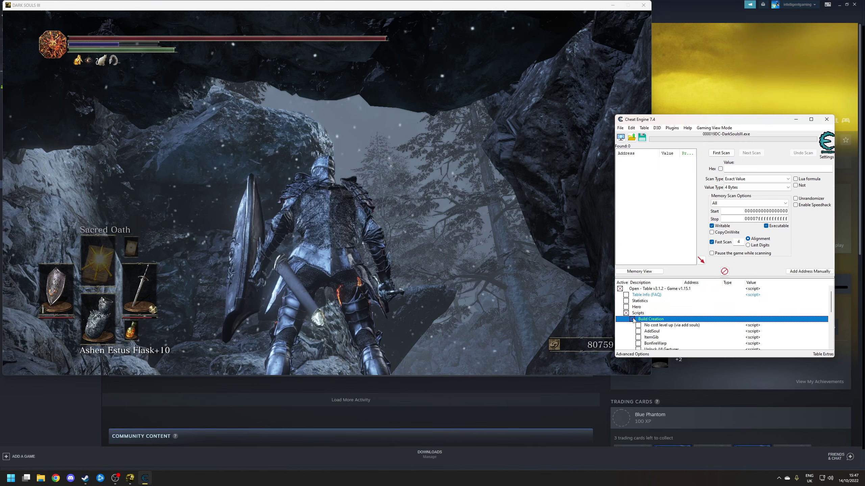
scroll(650, 327, down, 1)
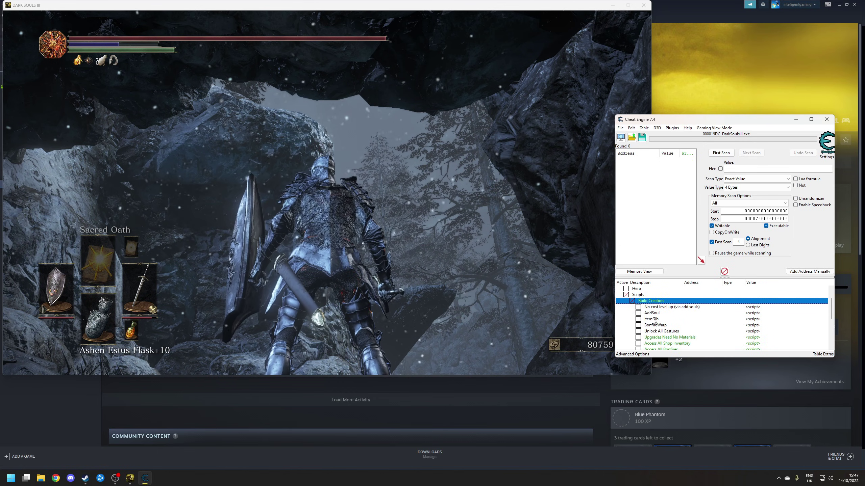
click(652, 320)
key(space)
scroll(684, 320, down, 1)
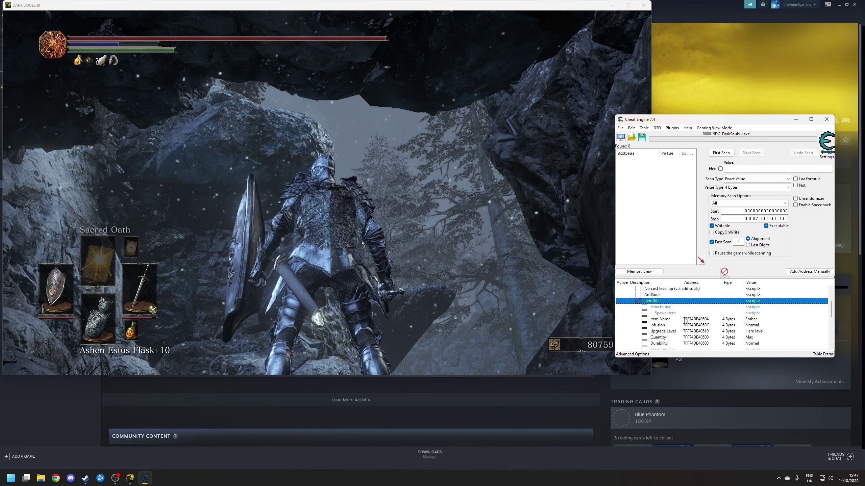
scroll(690, 315, up, 1)
scroll(699, 308, down, 1)
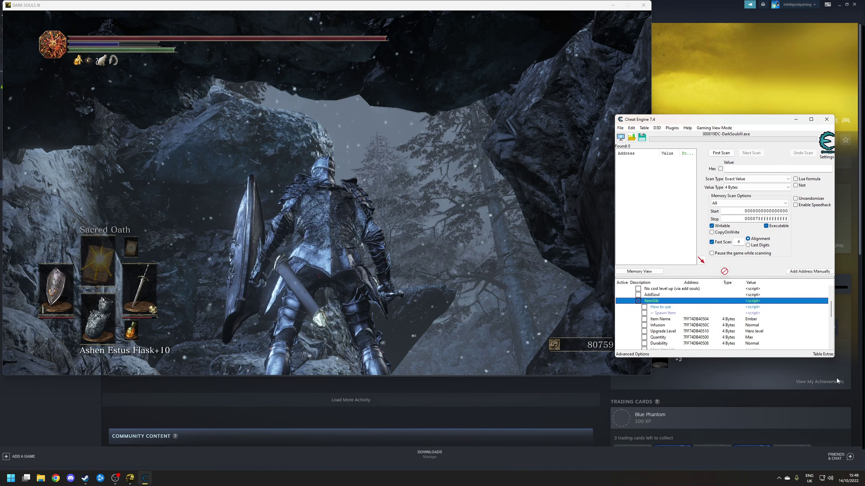
Set the ItemGib Item Name value to Titanite Chunk
click(755, 320)
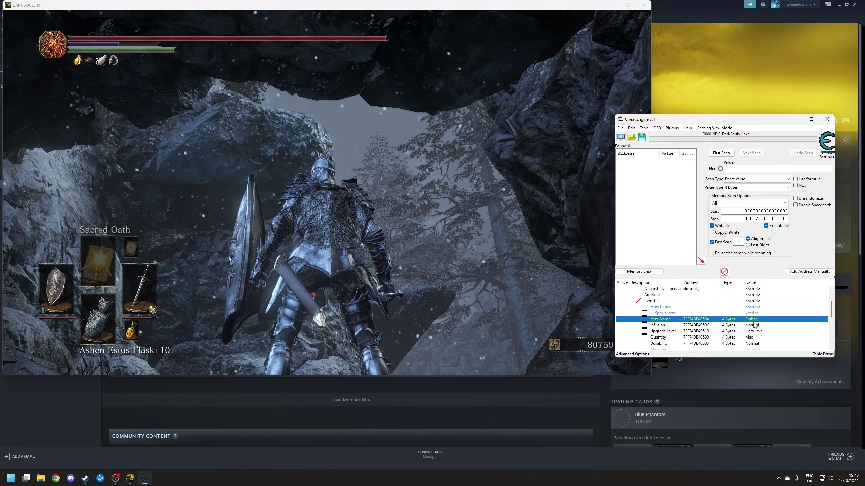
double_click(751, 320)
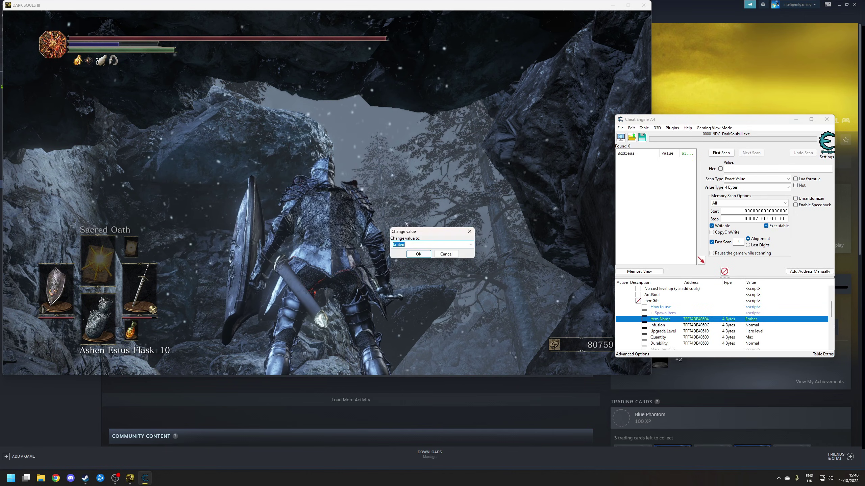
click(470, 245)
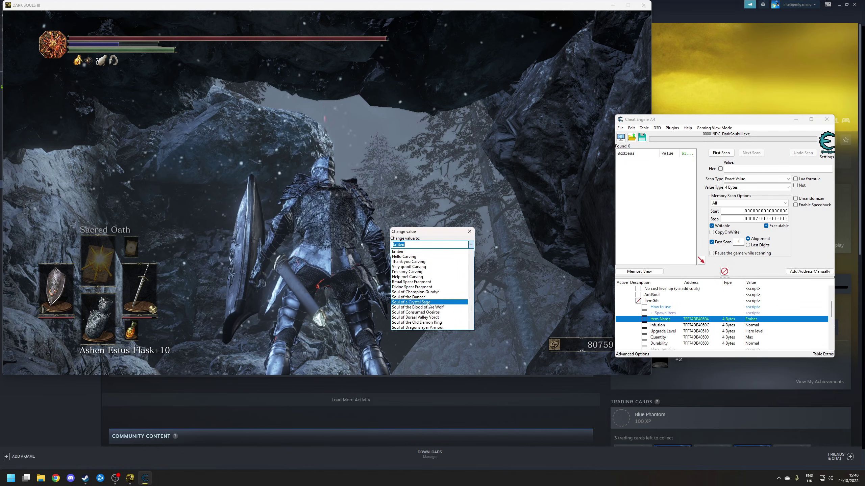
click(354, 265)
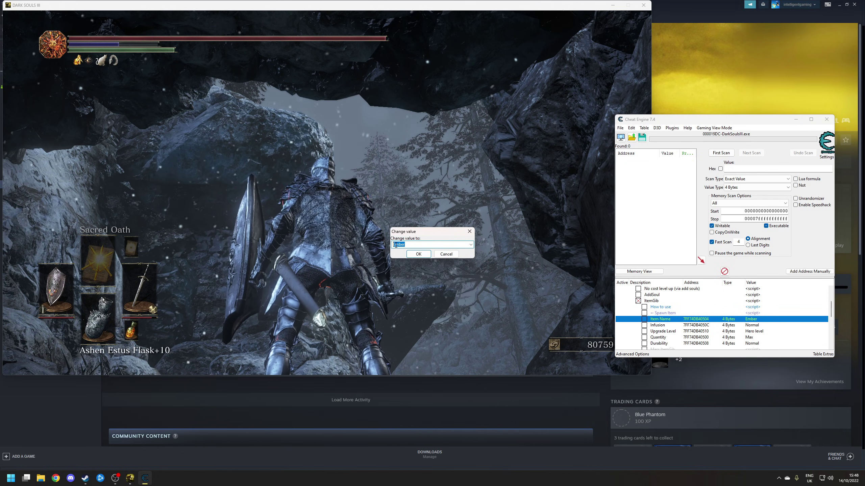
text(titan)
click(472, 245)
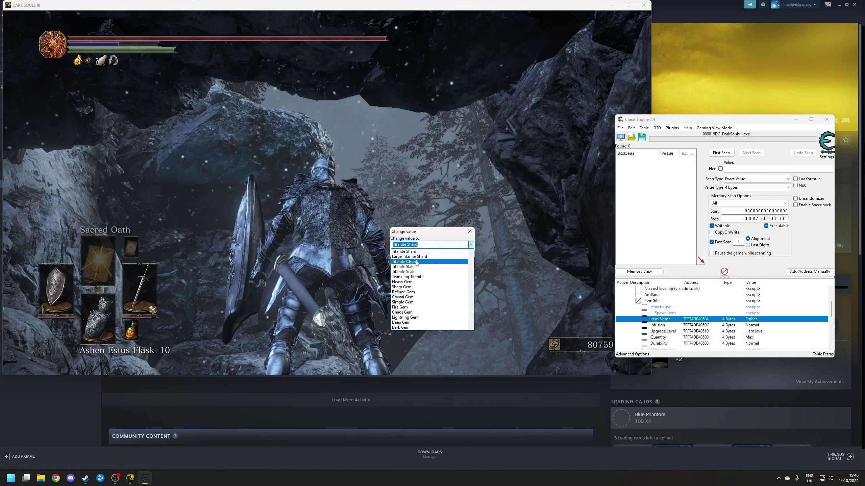
click(422, 252)
click(418, 254)
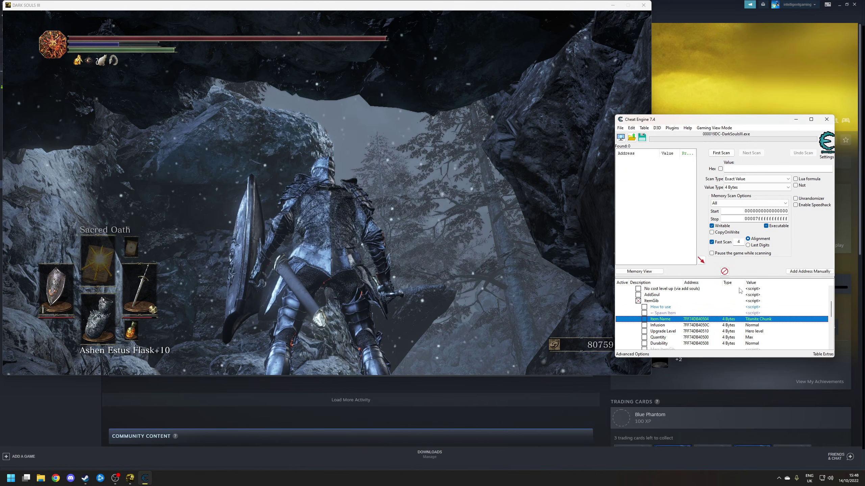
Set the ItemGib Quantity value to 2
click(756, 337)
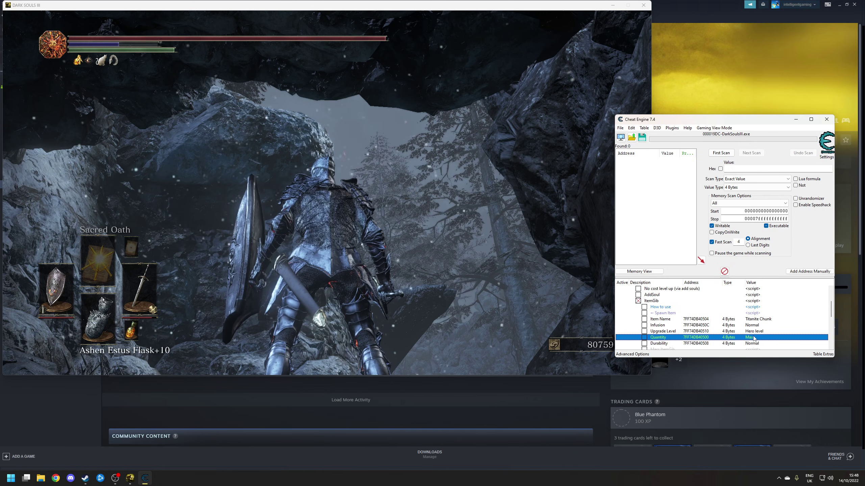
double_click(754, 338)
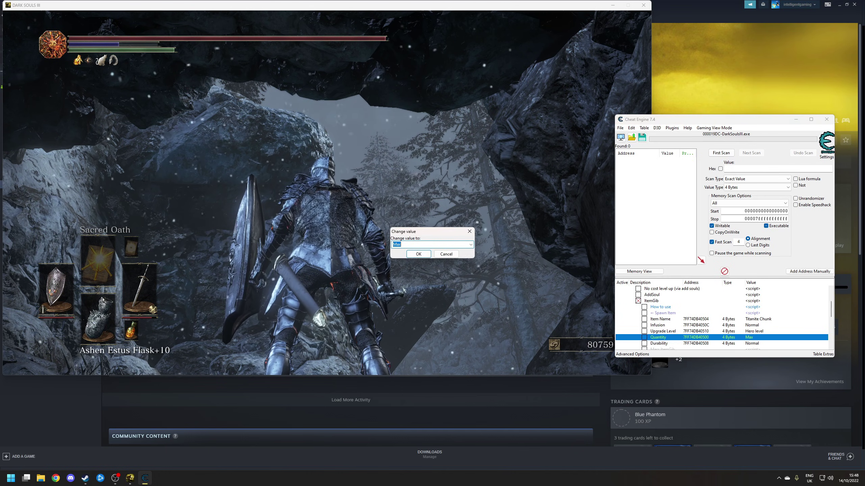
text(2)
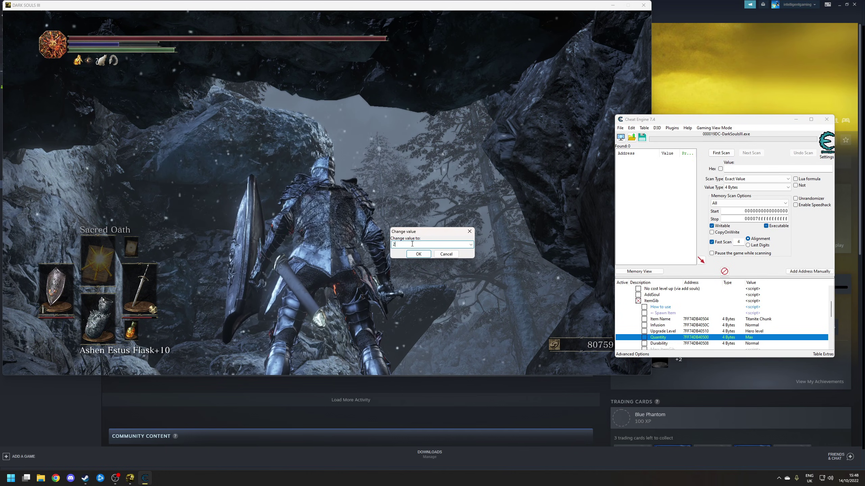
click(422, 255)
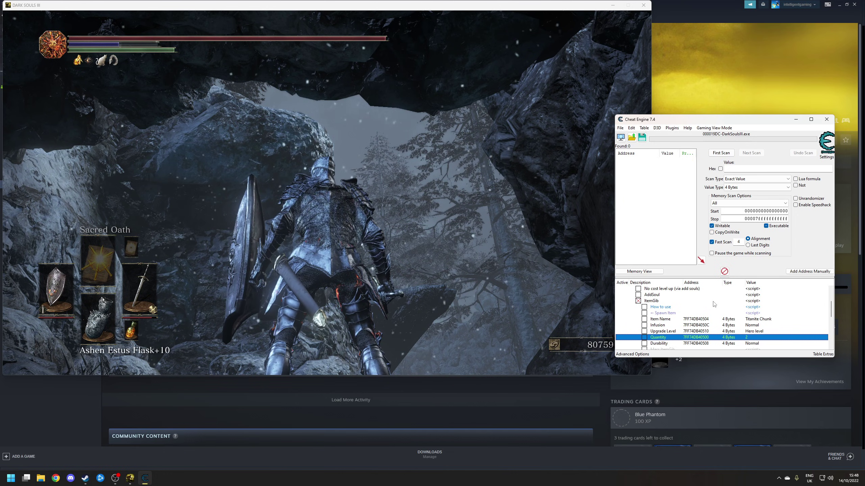
Look at the value choices for Upgrade Level, Infusion and Durability of the item, closing each without a change
double_click(753, 331)
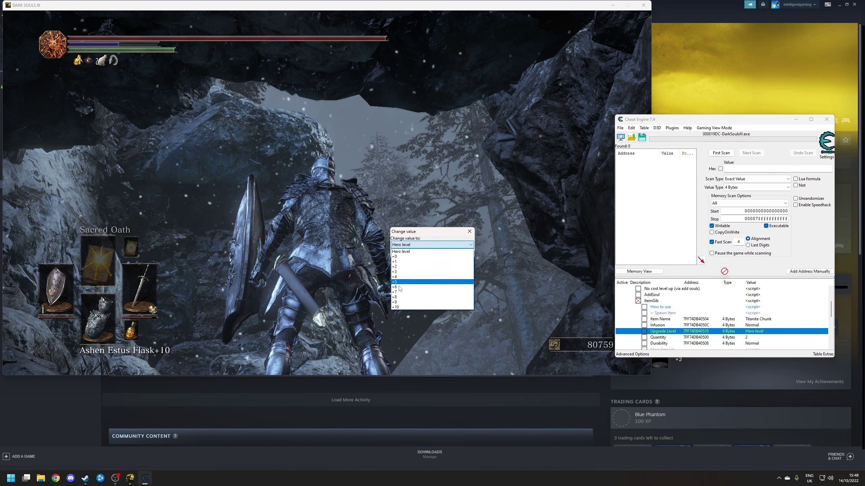
click(470, 233)
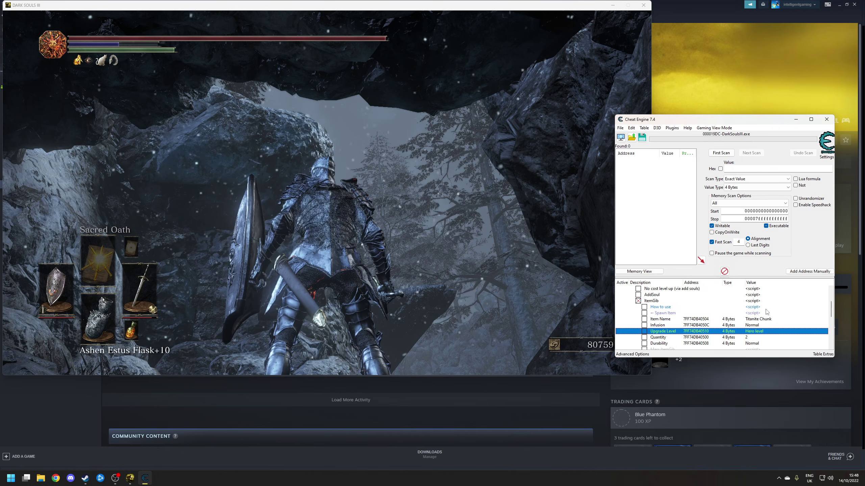
click(762, 326)
double_click(763, 325)
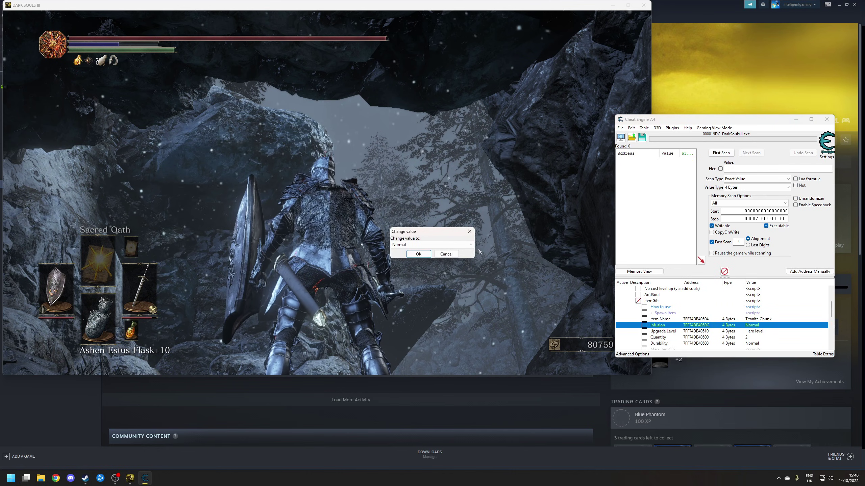
click(470, 233)
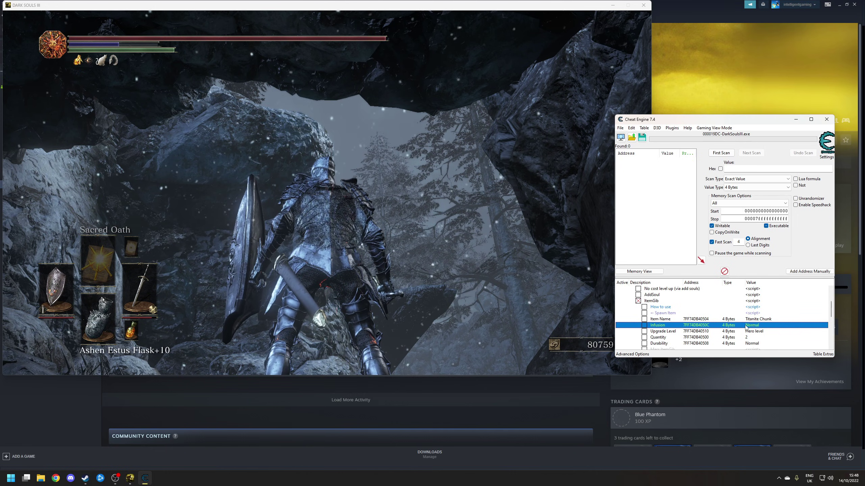
scroll(753, 329, down, 1)
click(757, 327)
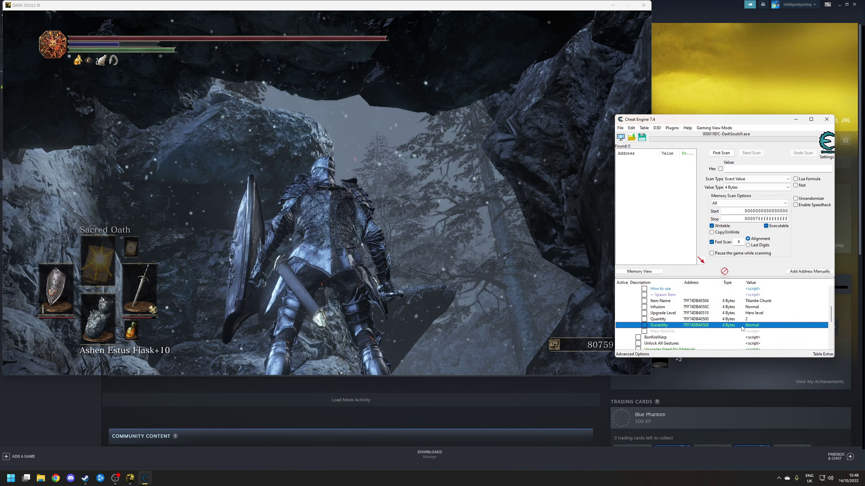
double_click(756, 326)
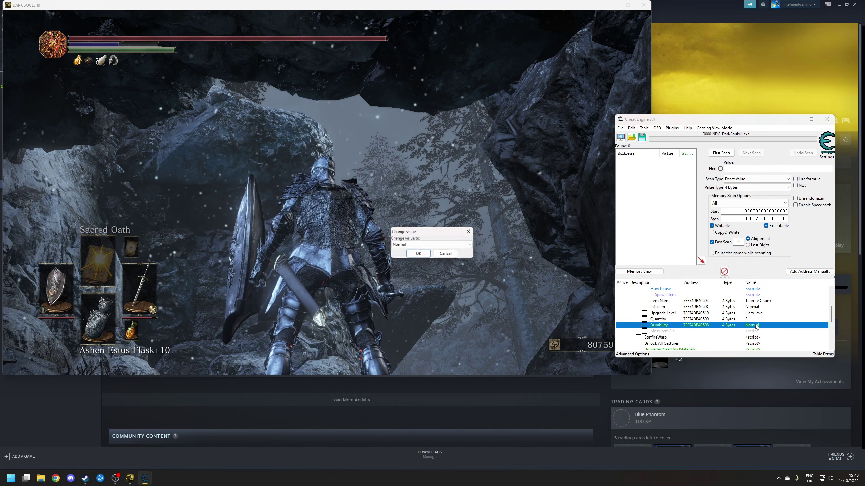
click(470, 232)
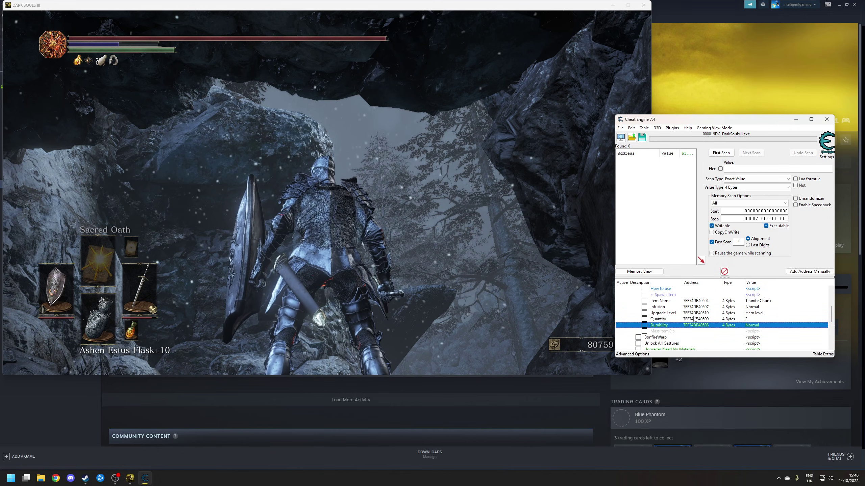
Run the Spawn Item script for the Titanite Chunk, then switch to the game and dismiss the item notice
click(740, 302)
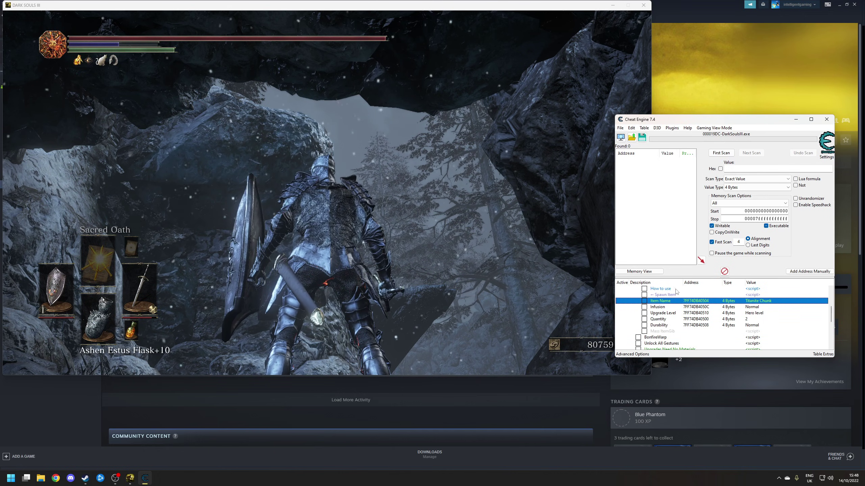
click(645, 295)
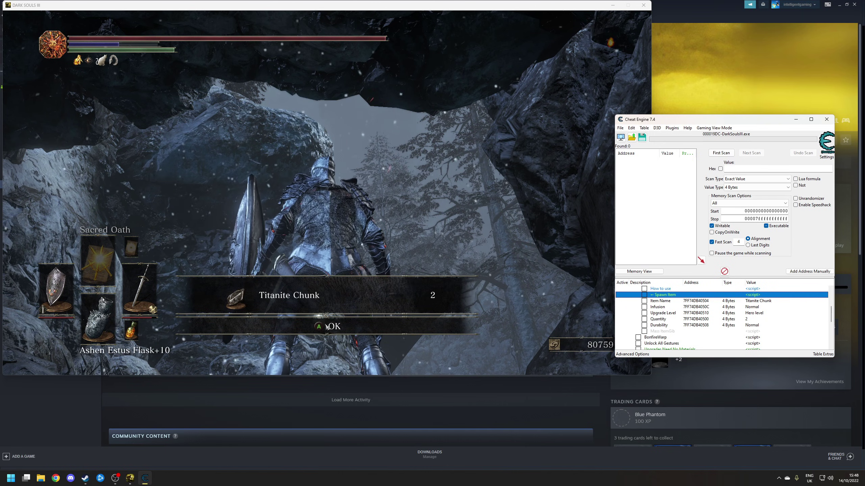
click(502, 297)
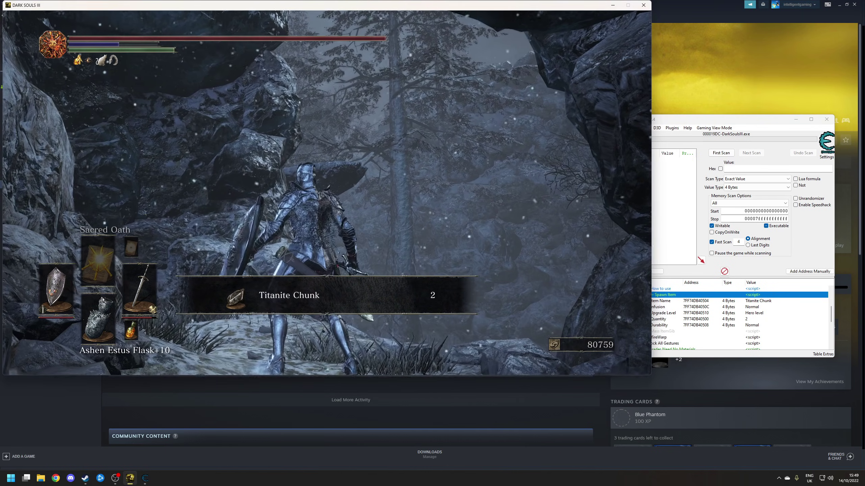
key(e)
Open the in-game inventory, check the Titanite Chunk entry among the materials, and return to the game
key(Escape)
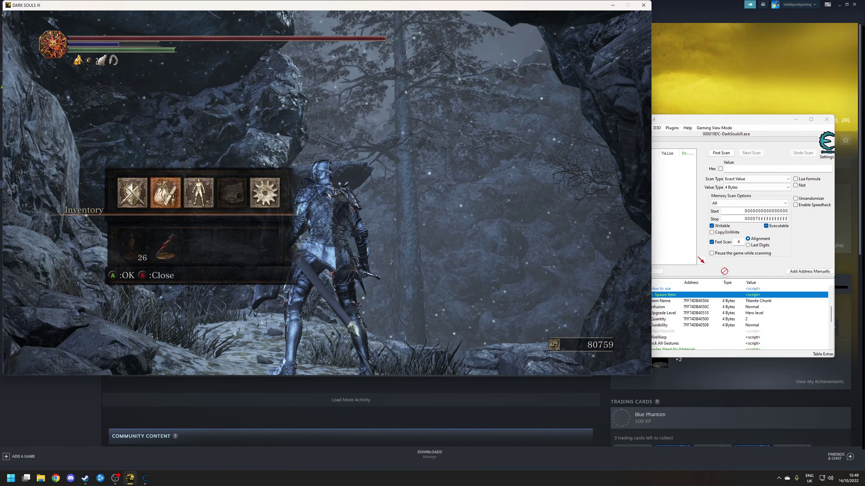
key(e)
key(Down)
key(Up)
key(Right)
key(Right)
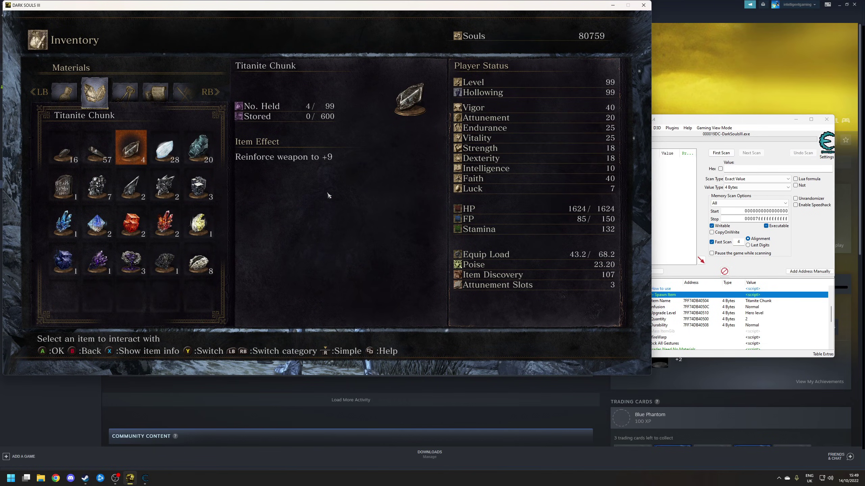
key(Escape)
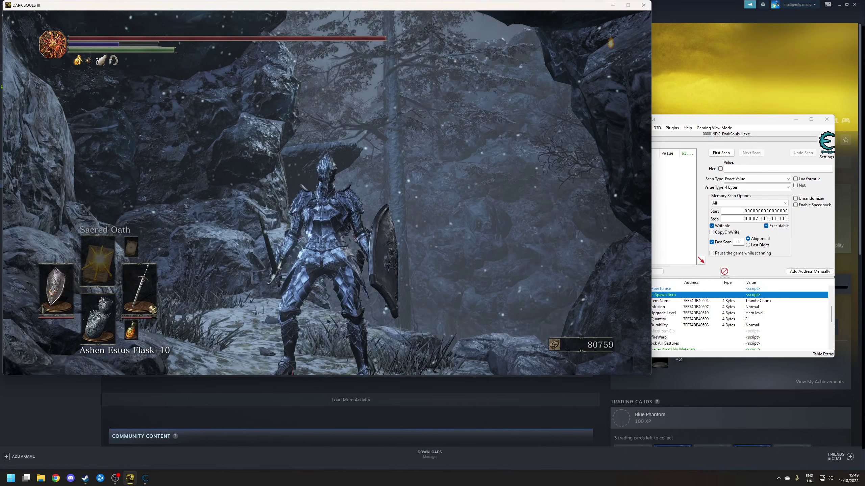